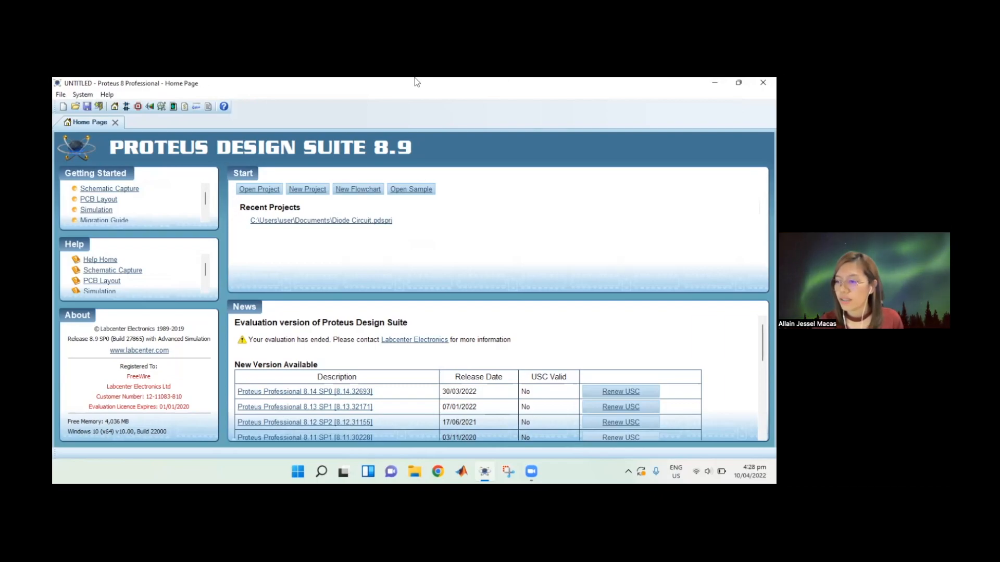
- Open a new schematic capture sheet and bring up the device library picker
left_click(126, 108)
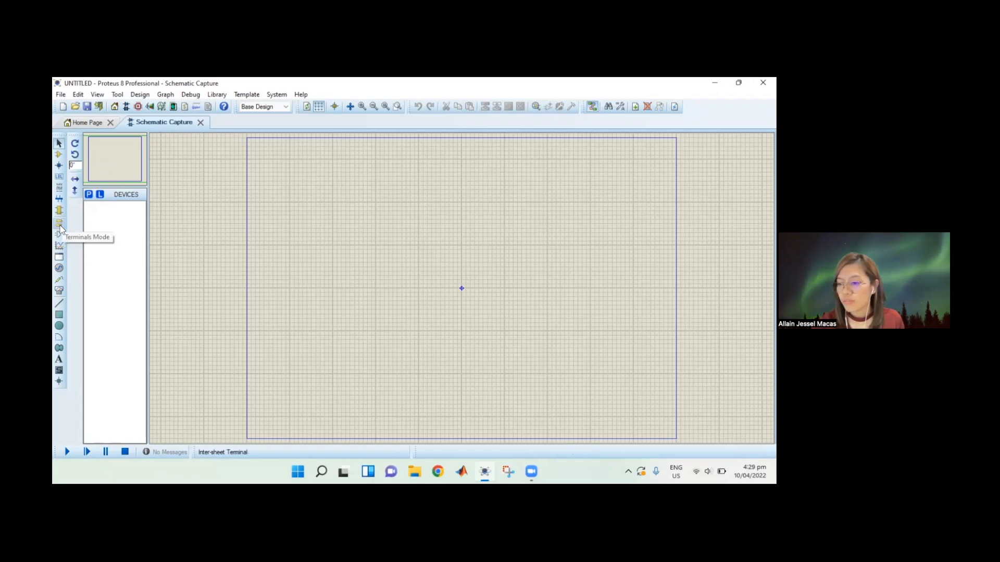
left_click(88, 197)
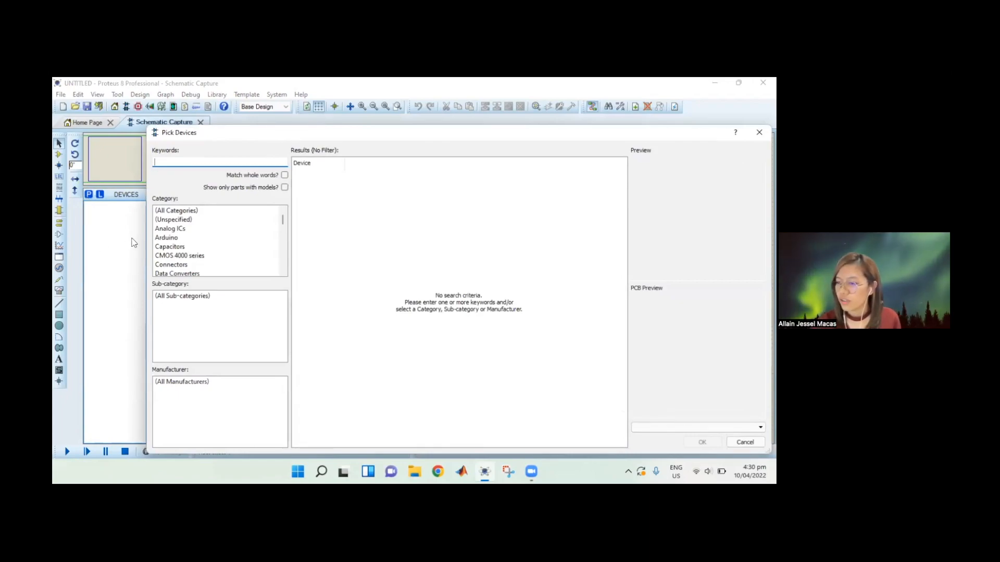
- Browse the device library's categories, filtering by Analog ICs, the Multiplexers sub-category and the manufacturer Burr-Brown
scroll(193, 233, "down", 6)
scroll(192, 232, "down", 5)
scroll(190, 231, "up", 12)
left_click(186, 229)
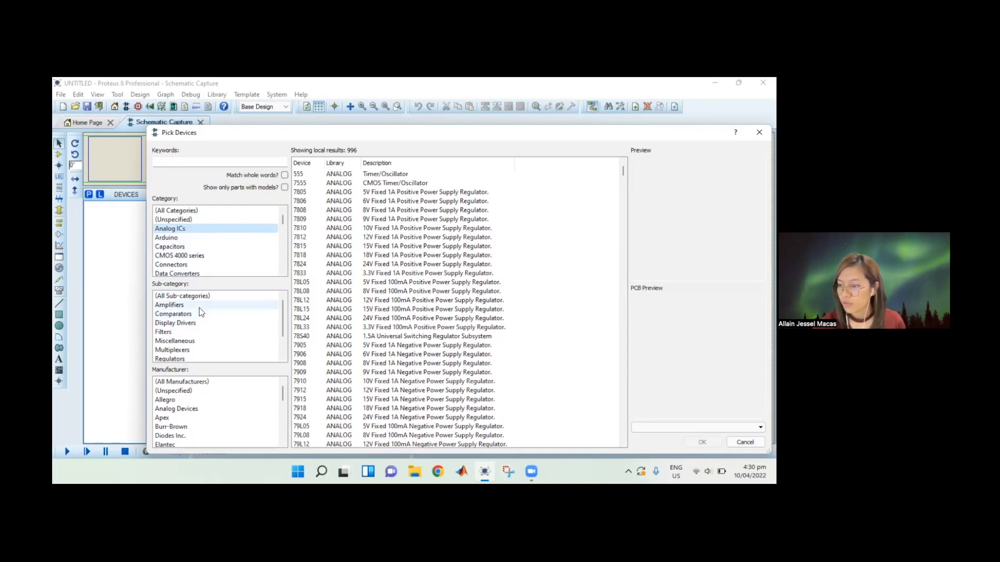
left_click(201, 322)
left_click(204, 350)
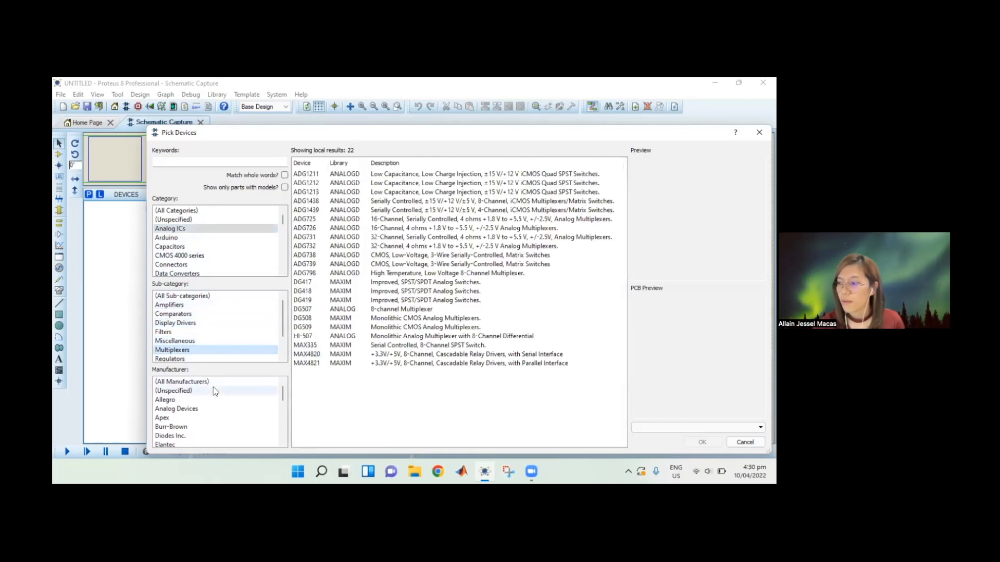
left_click(171, 426)
- Search the device library for "battery" and add the BATTERY DC Voltage Source from the ACTIVE library to the device list
left_click(196, 163)
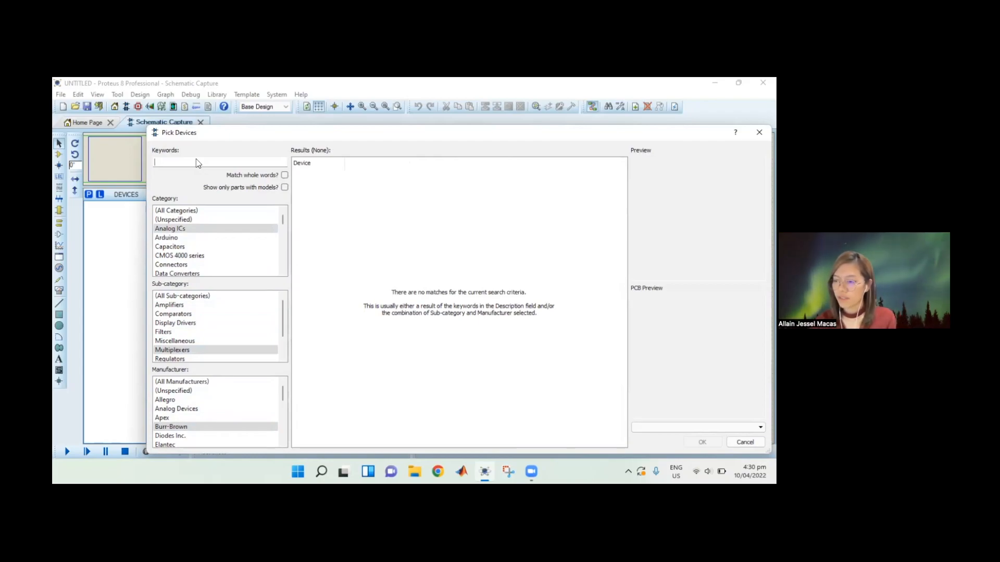
type("battery")
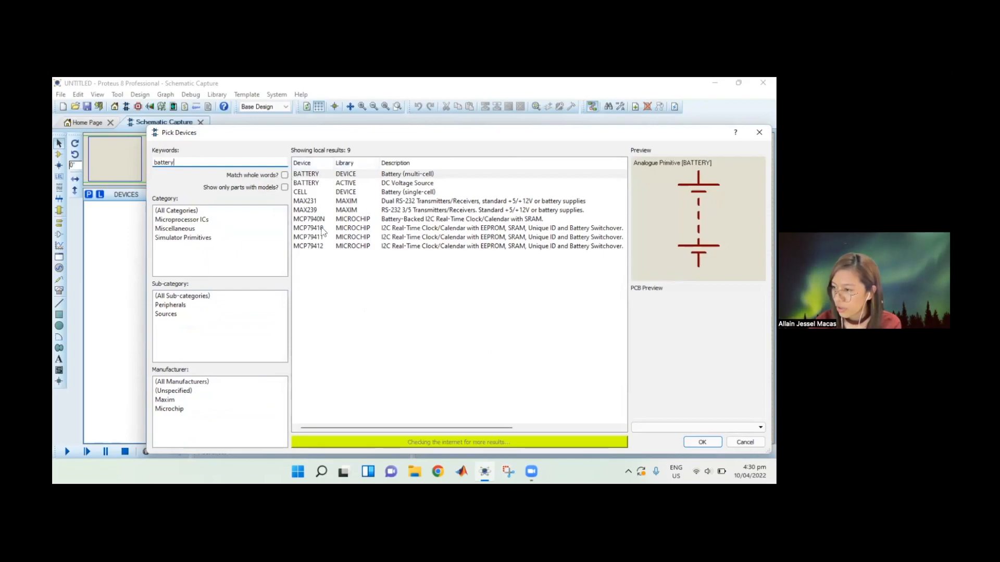
left_click(354, 177)
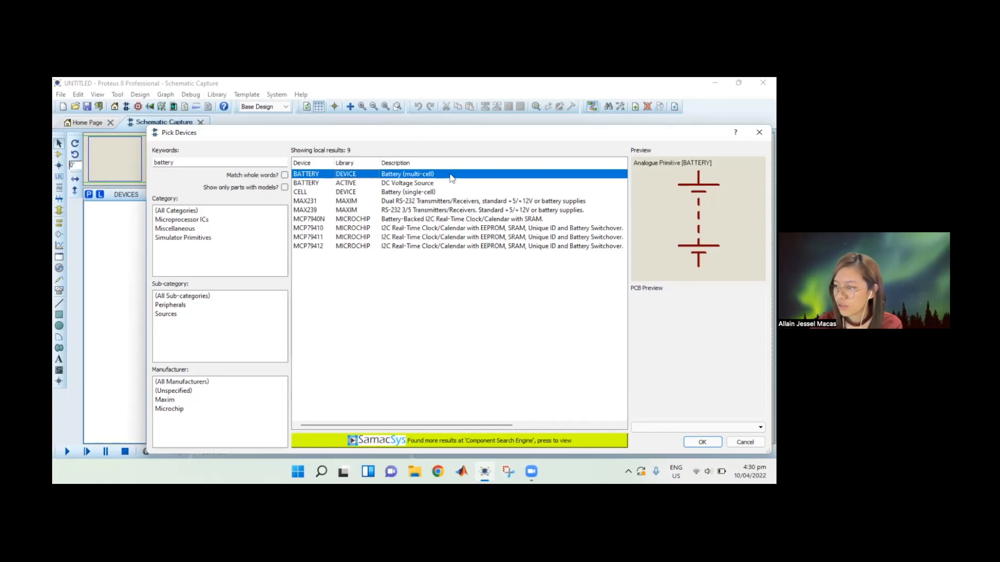
left_click(423, 183)
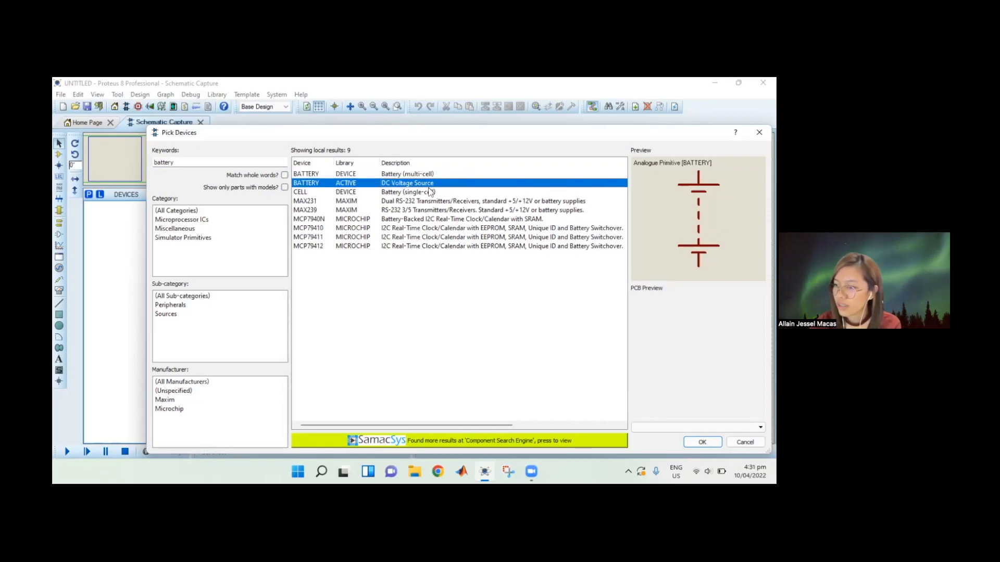
left_click(430, 192)
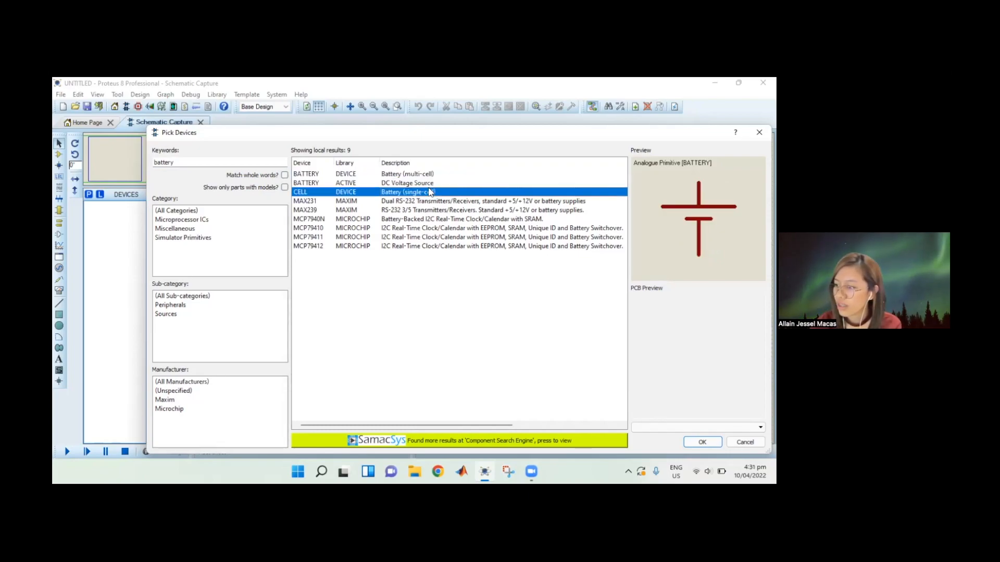
left_click(384, 182)
left_click(389, 174)
left_click(392, 184)
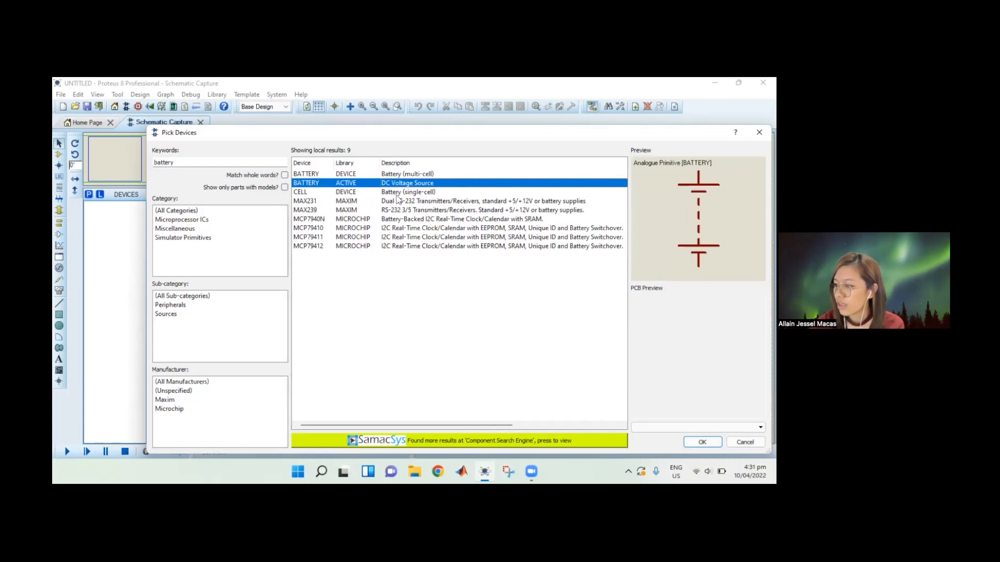
left_click(397, 198)
left_click(400, 185)
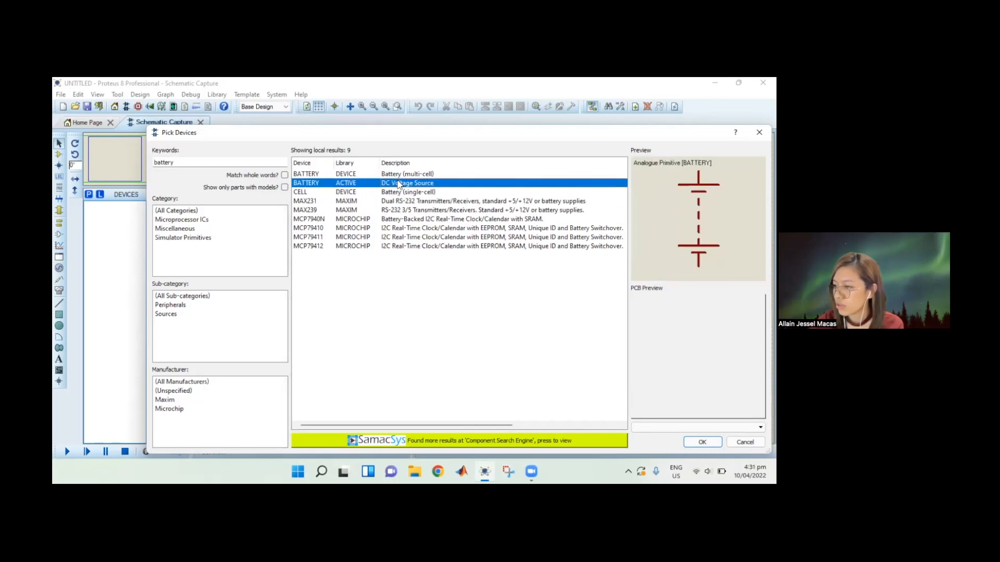
left_click(438, 175)
left_click(434, 185)
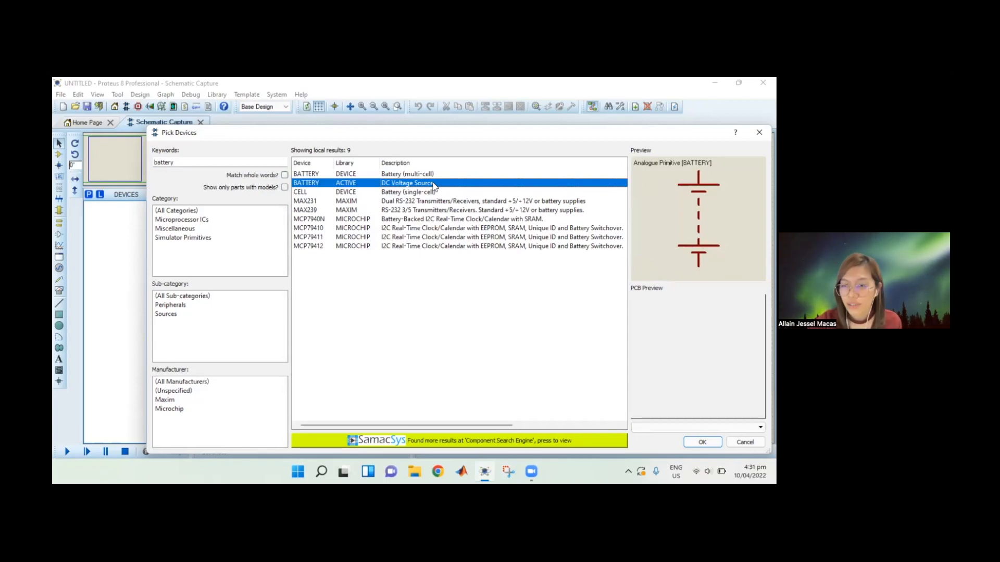
left_click(702, 442)
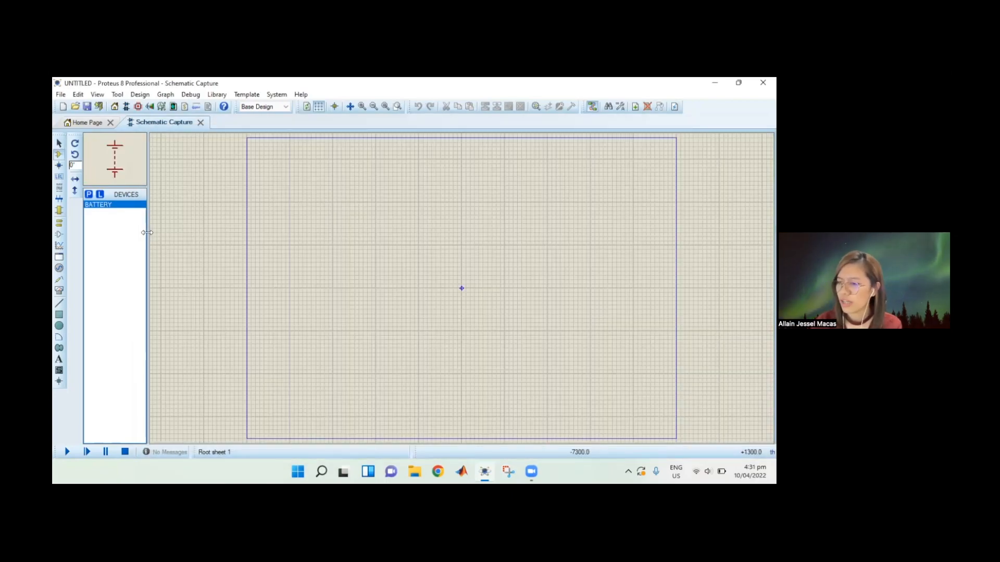
- Search the device library for "resistor", filter to Generic in the Resistors category, and add the RES device
key("p")
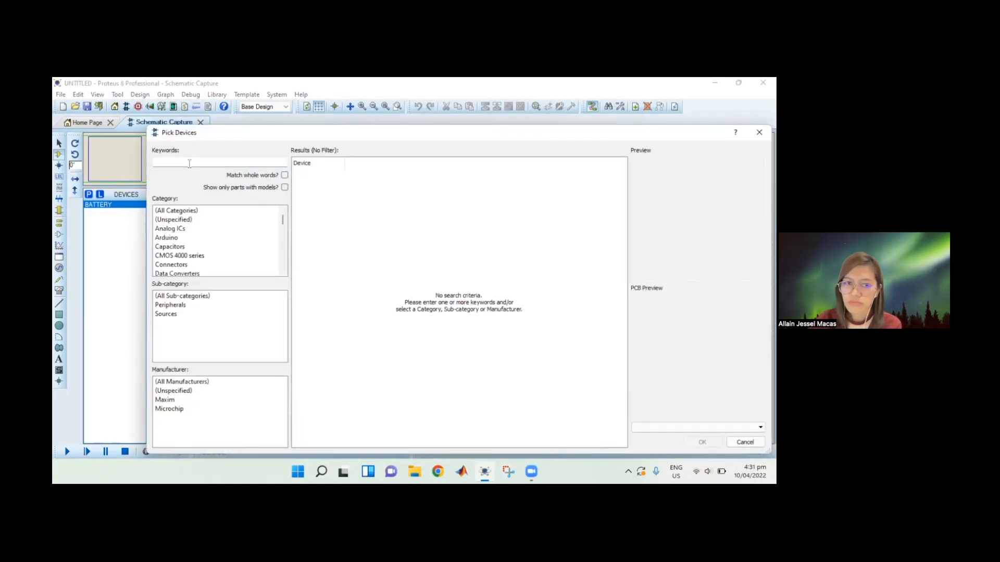
type("resistor")
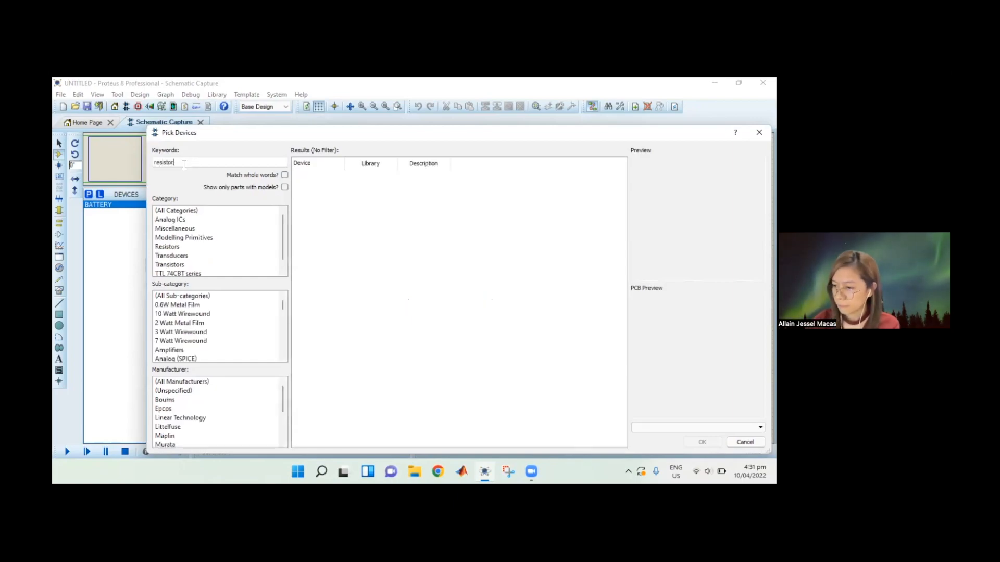
left_click(192, 247)
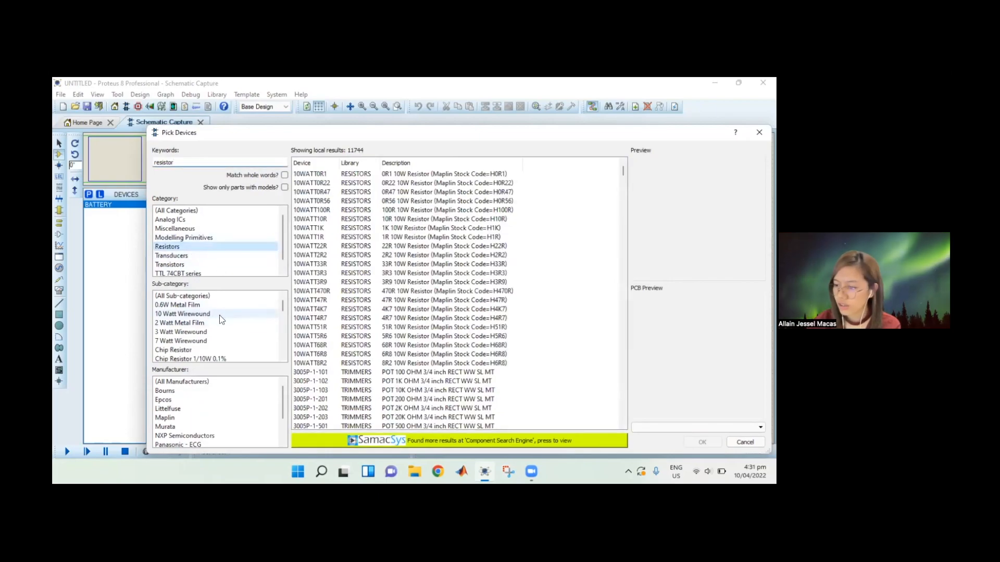
scroll(229, 329, "down", 5)
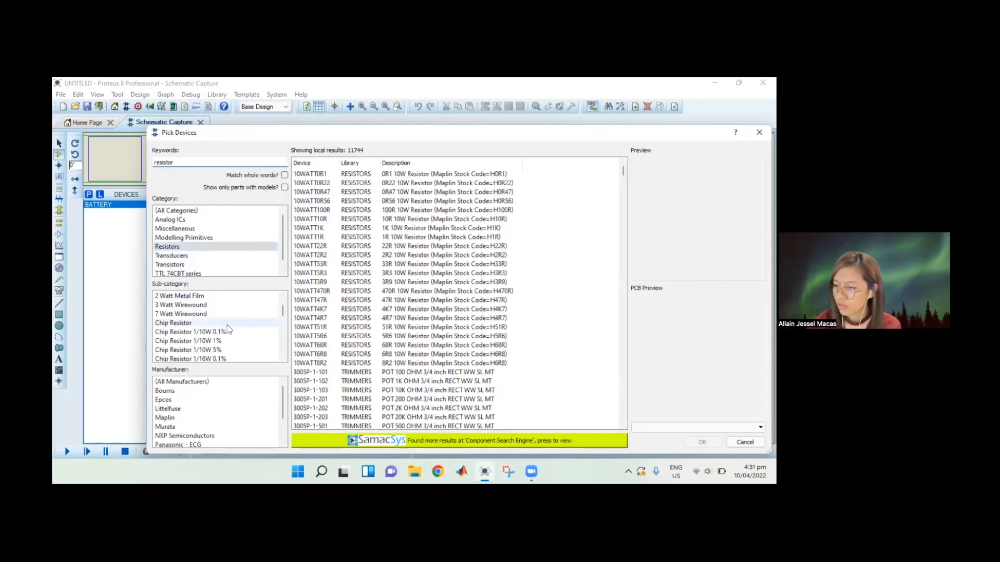
left_click(199, 332)
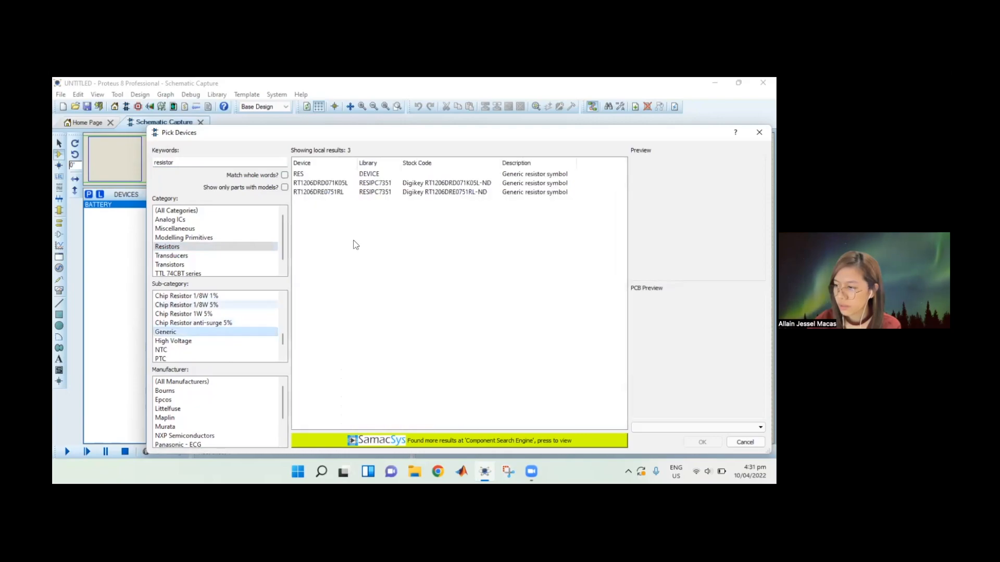
left_click(387, 176)
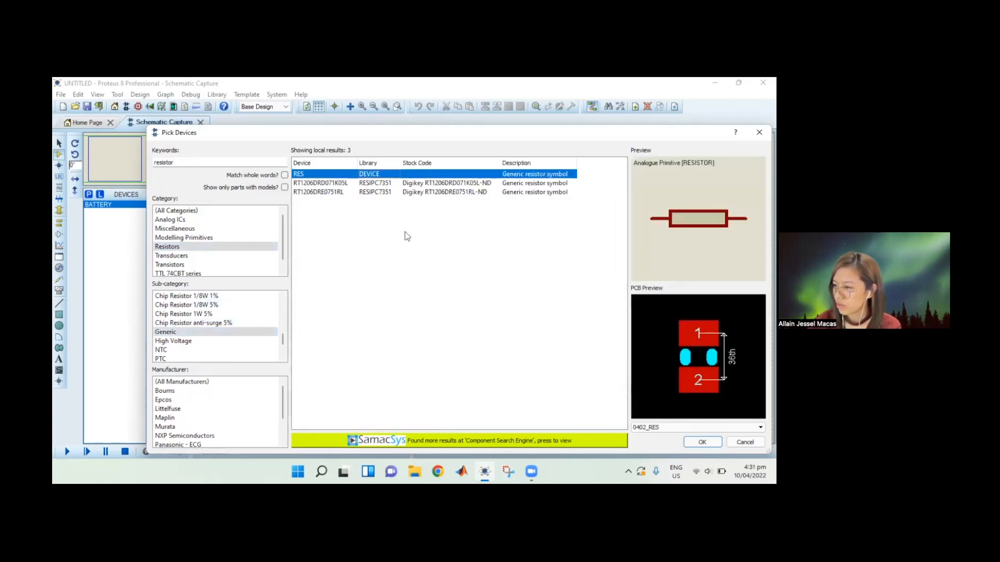
double_click(338, 176)
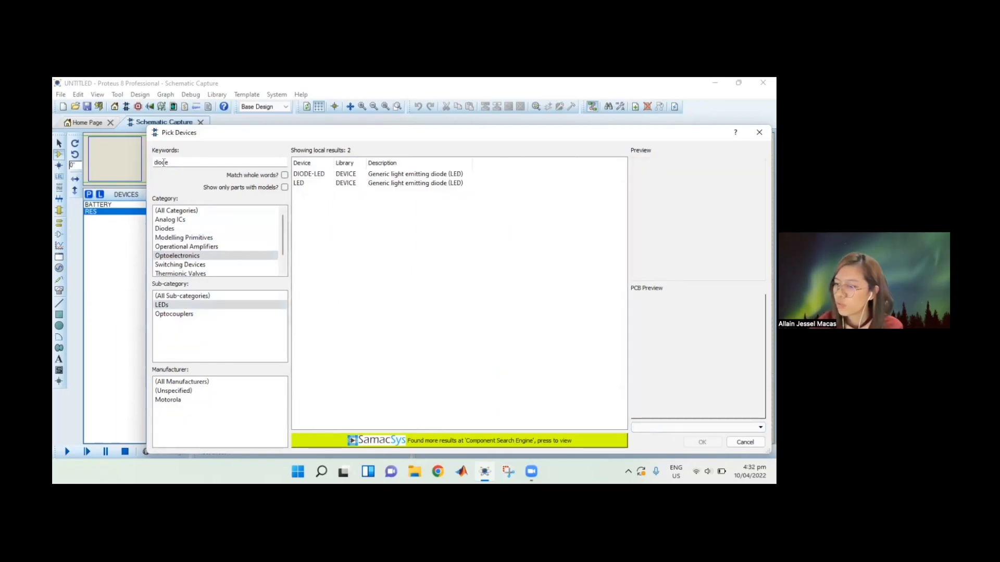
- Search the device library for "led", filter to Optoelectronics, and add the animated LED-GREEN model to the device list
double_click(184, 162)
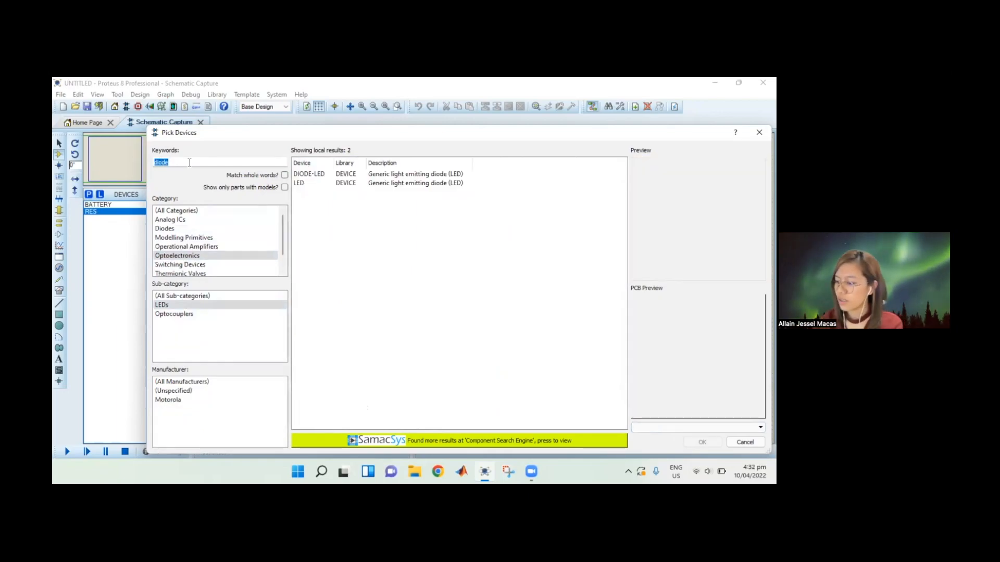
type("led")
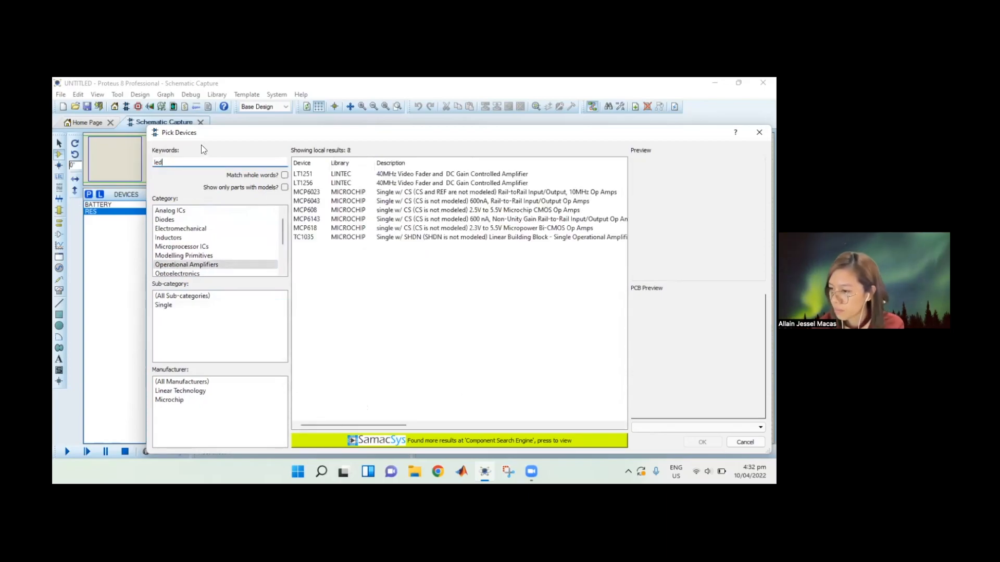
left_click(217, 274)
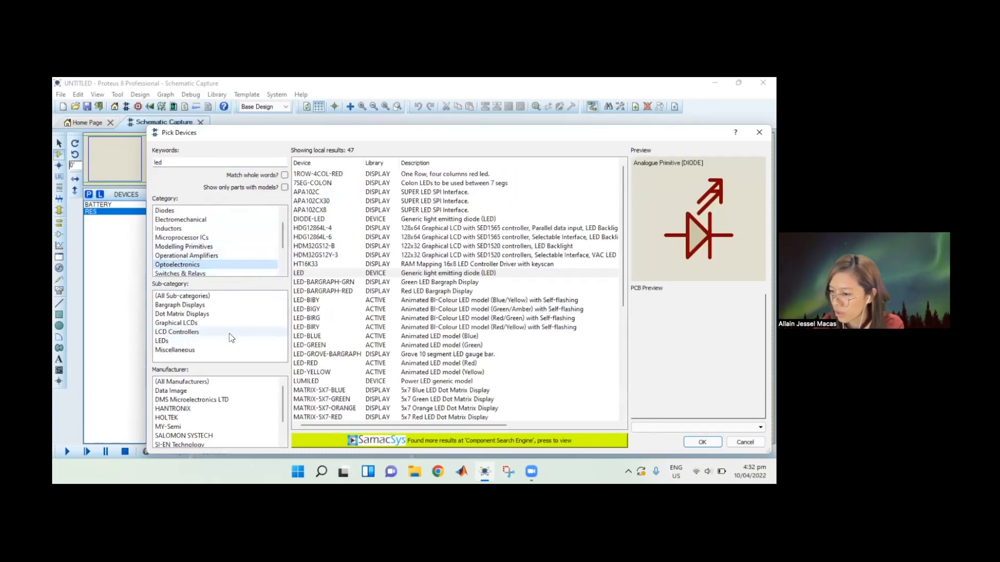
left_click(369, 302)
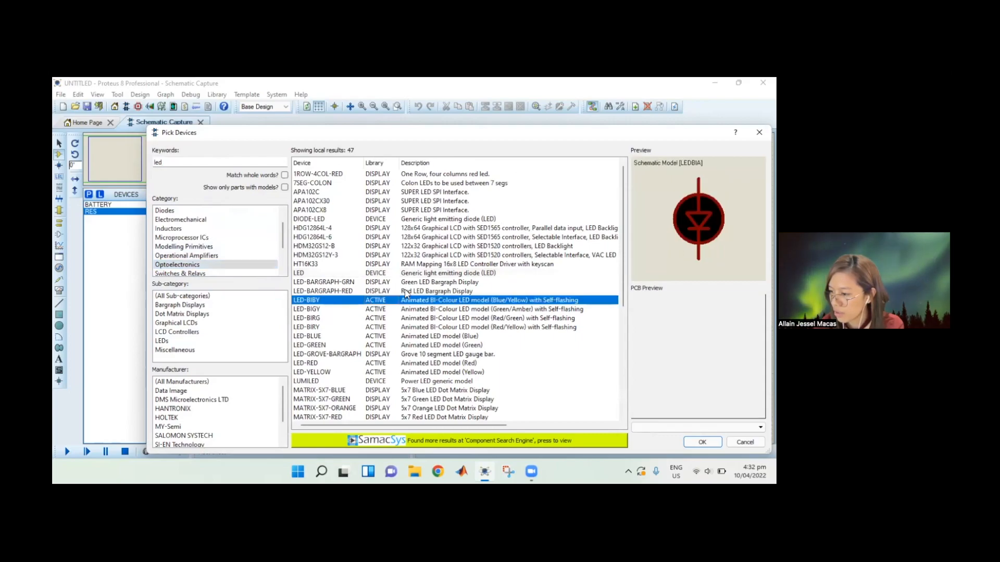
left_click(351, 318)
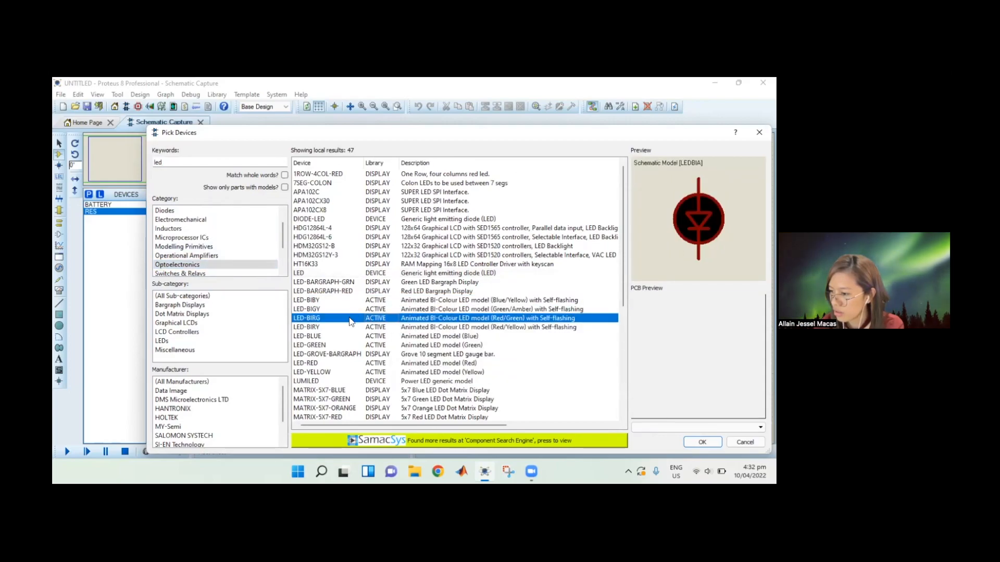
left_click(351, 310)
left_click(353, 328)
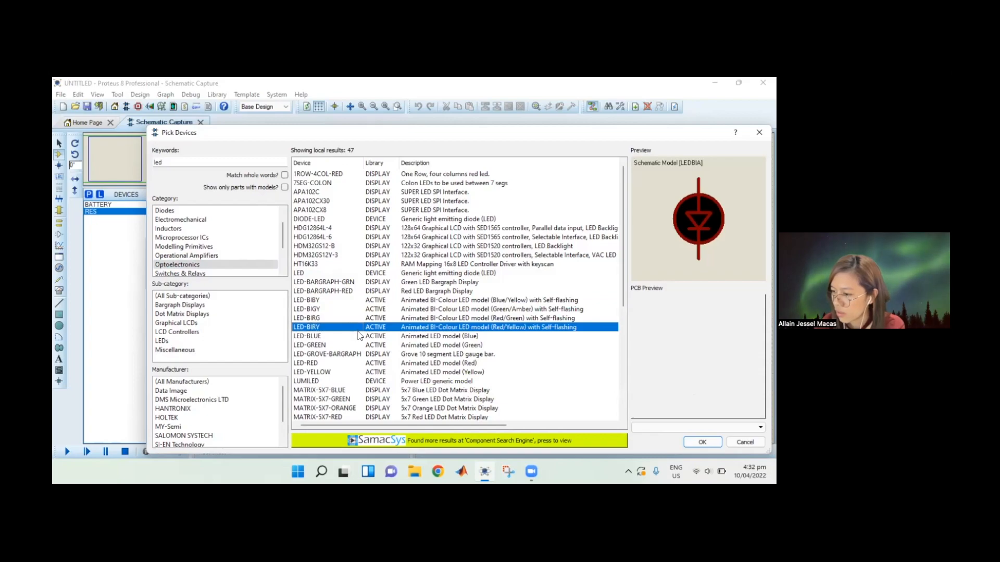
left_click(359, 337)
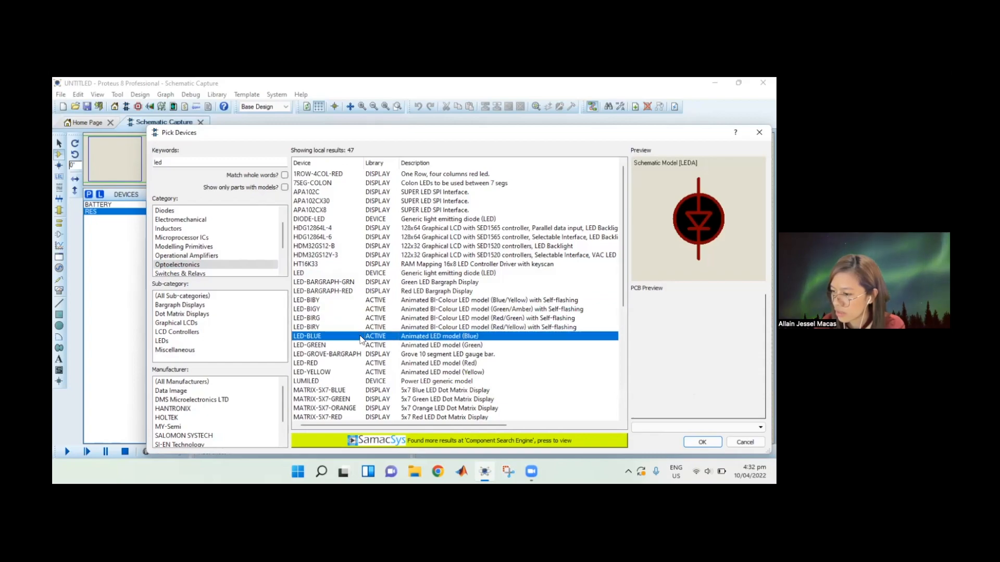
left_click(336, 347)
left_click(339, 364)
left_click(339, 372)
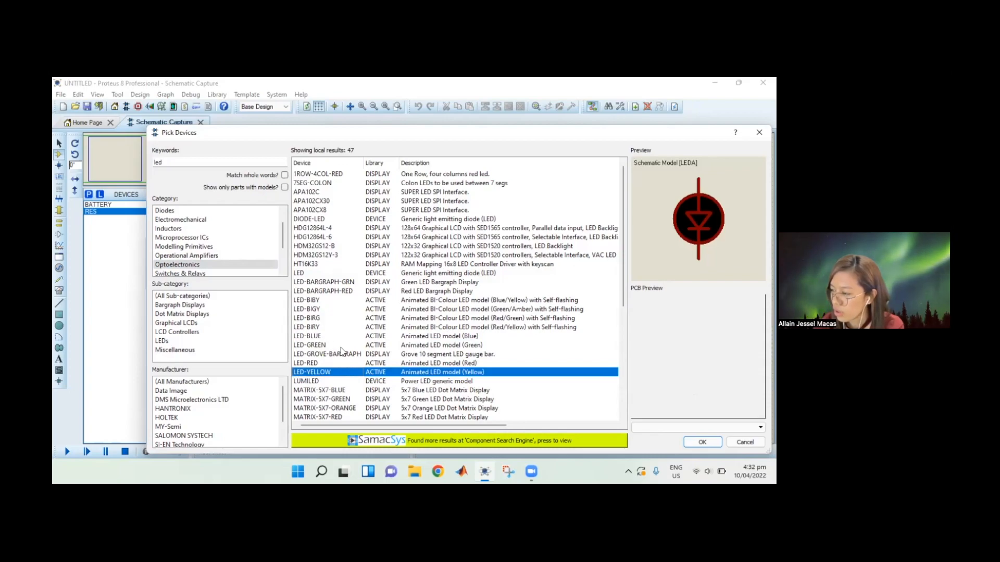
left_click(334, 346)
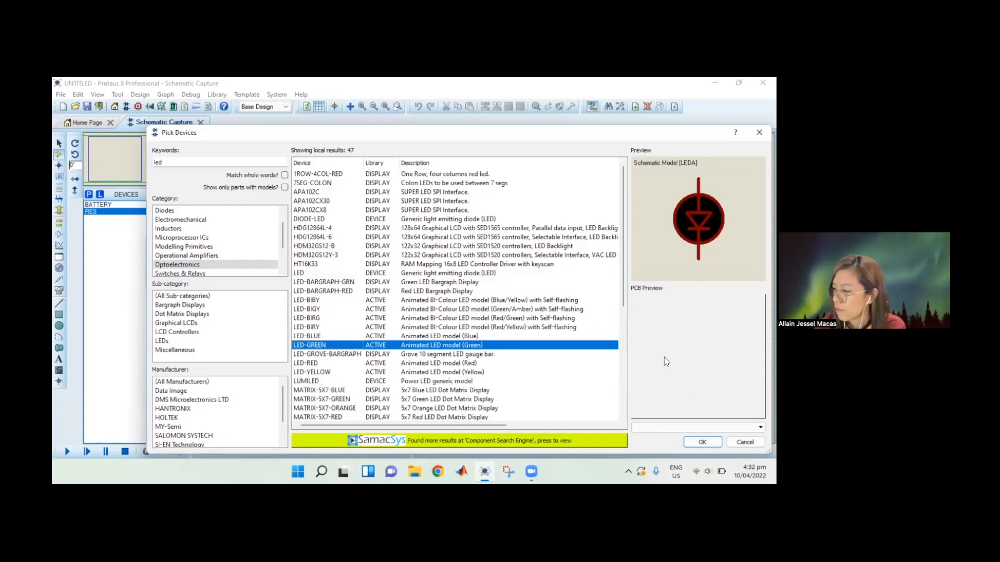
left_click(703, 442)
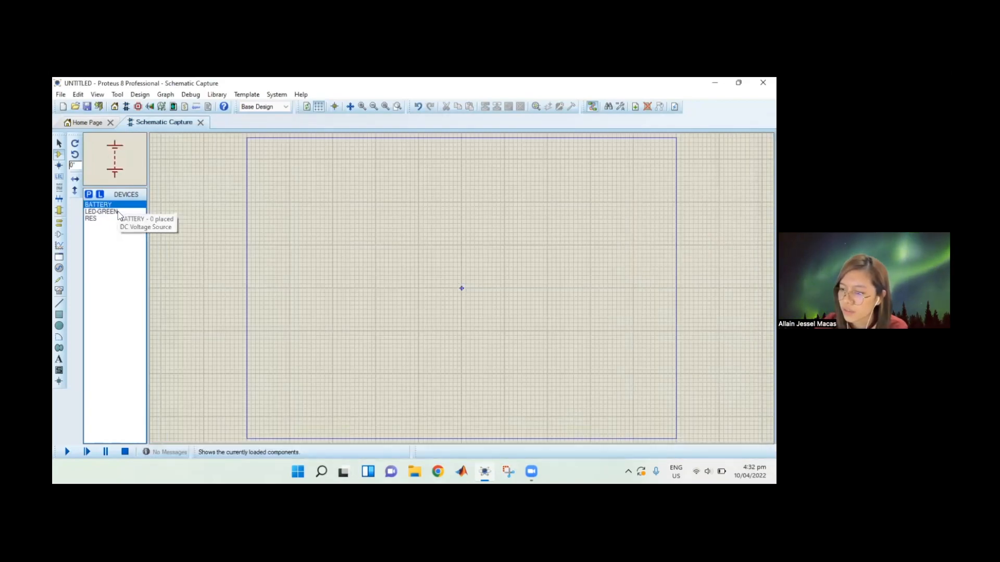
- Place the BATTERY device in the upper-left part of the schematic sheet
left_click(117, 220)
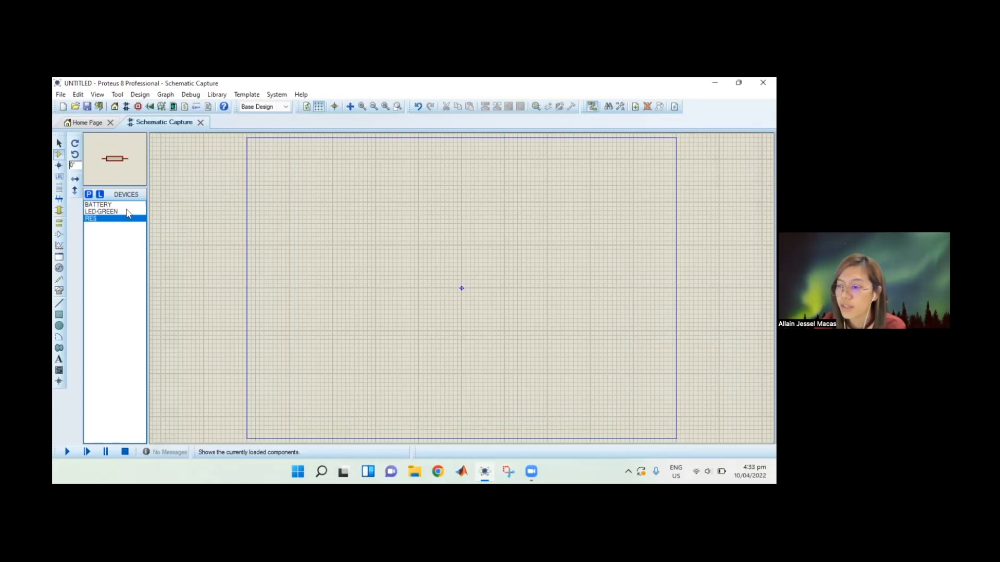
left_click(124, 205)
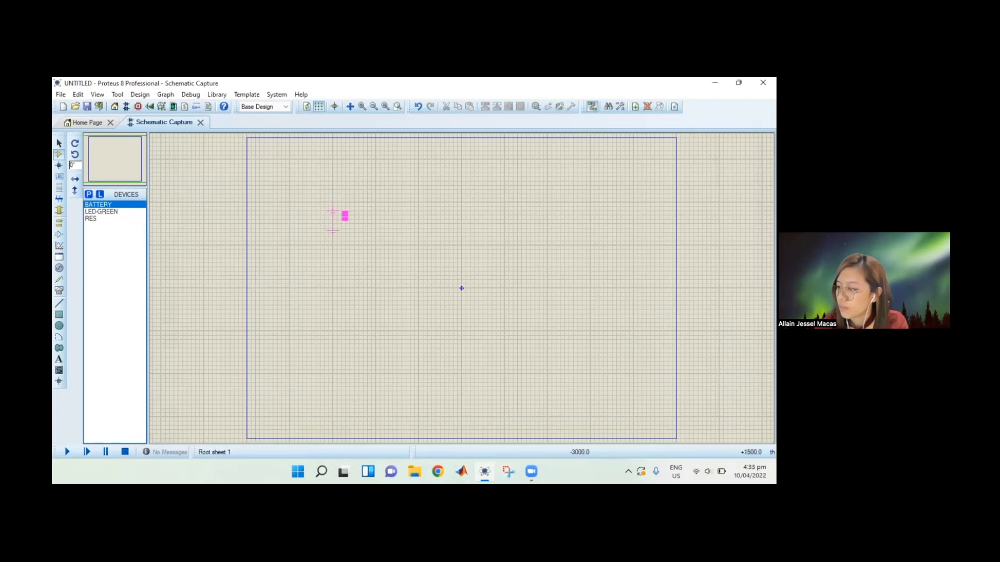
scroll(342, 242, "up", 3)
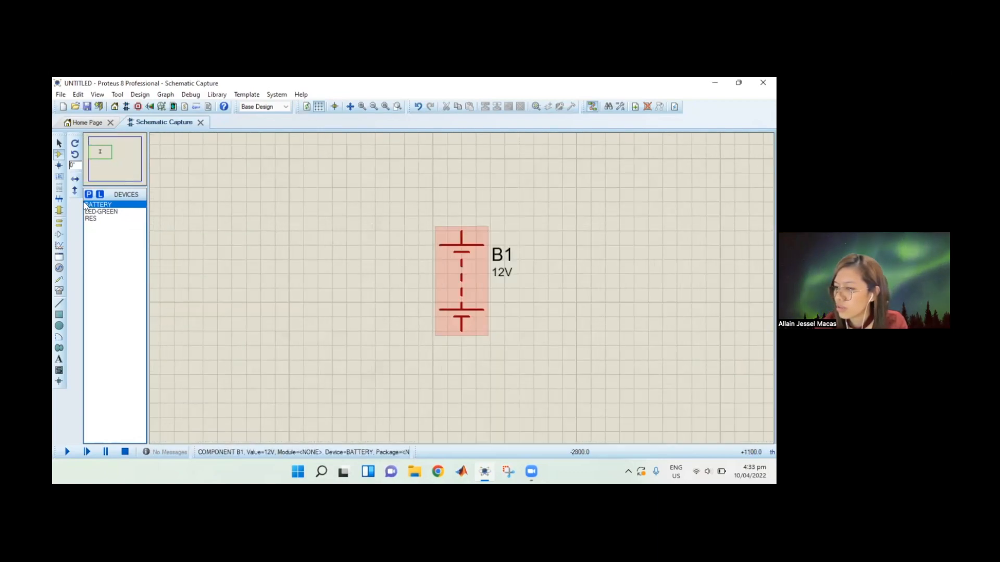
left_click(99, 150)
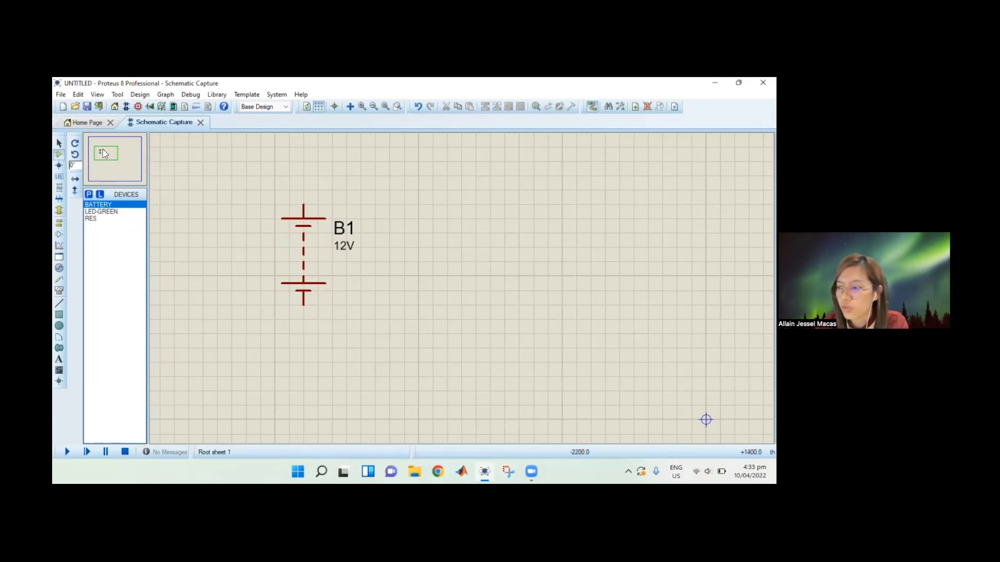
left_click(103, 152)
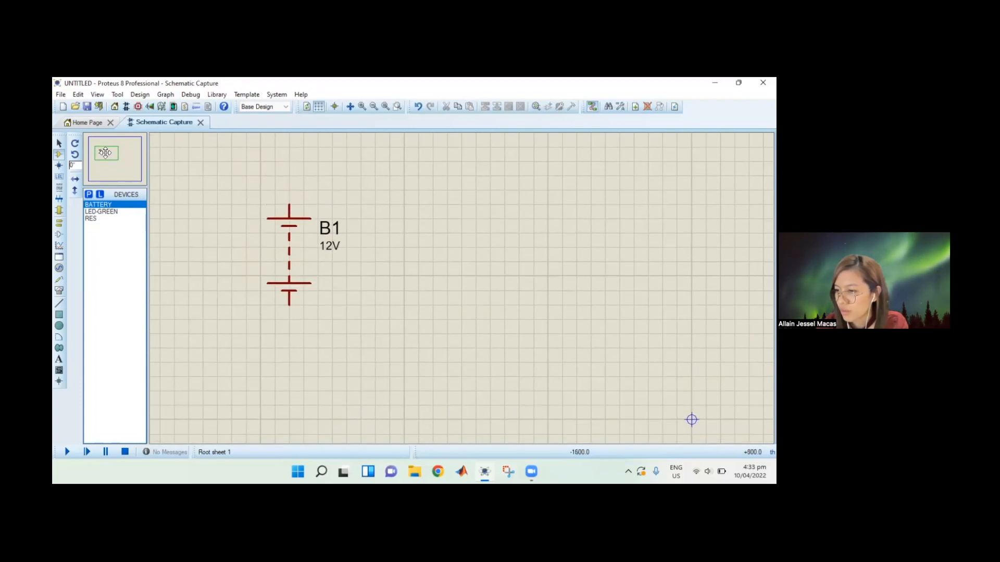
- Place the RES resistor to the upper right of the battery and the LED-GREEN device to the resistor's right
left_click(105, 153)
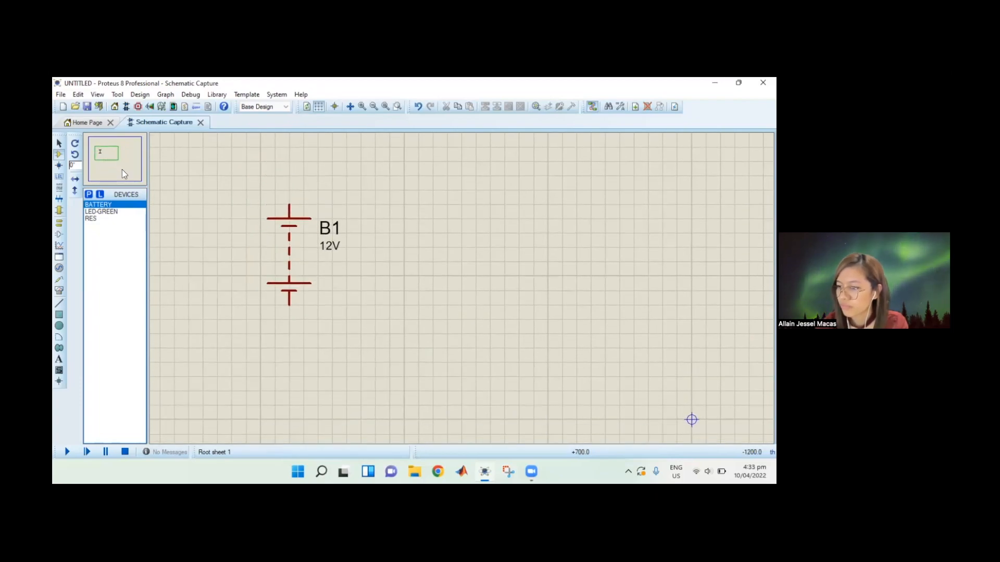
left_click(114, 219)
left_click(469, 190)
left_click(497, 190)
left_click(100, 212)
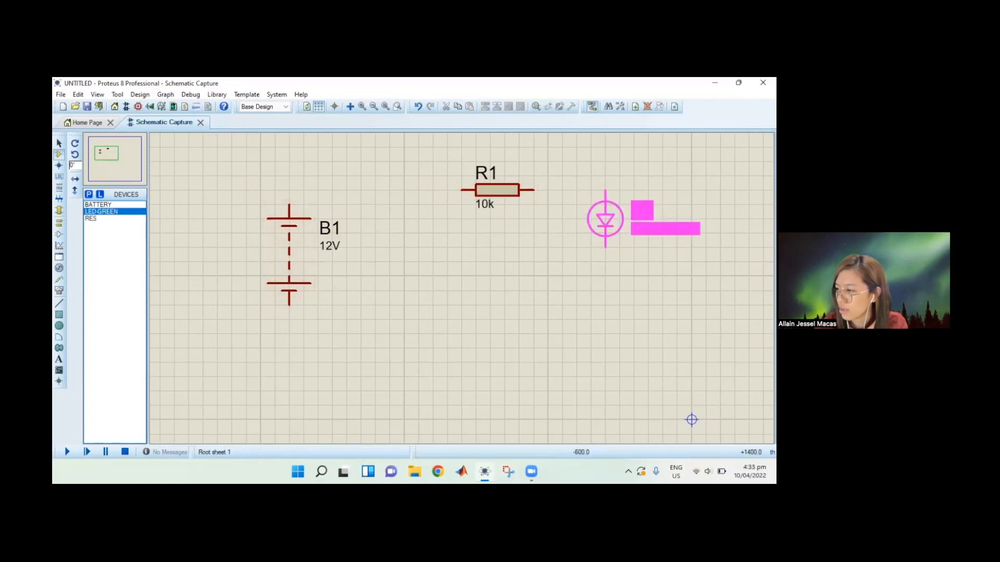
left_click(648, 247)
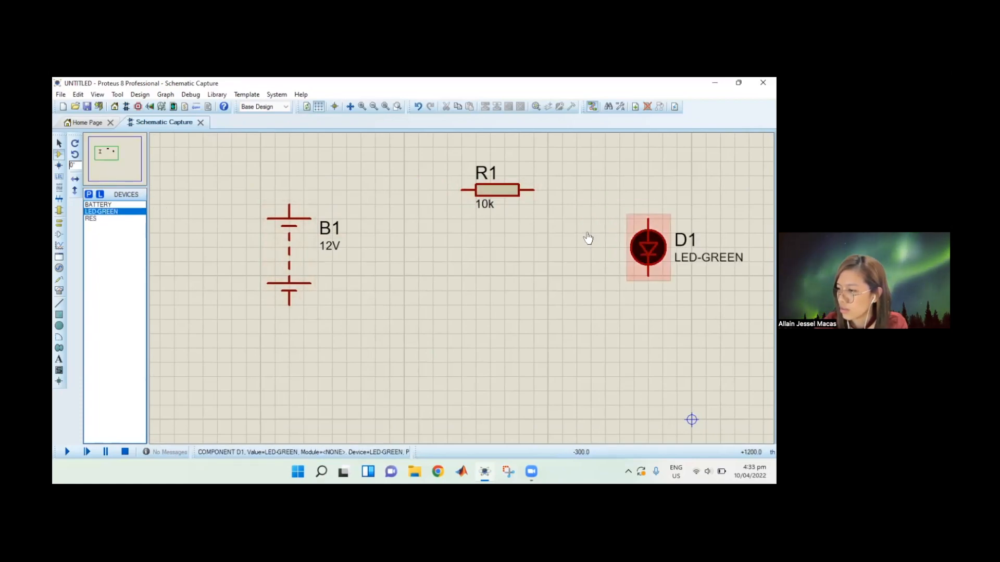
- Wire the battery's positive terminal through resistor R1 to the LED's anode, and the LED's cathode back to the battery's negative terminal
left_click(290, 203)
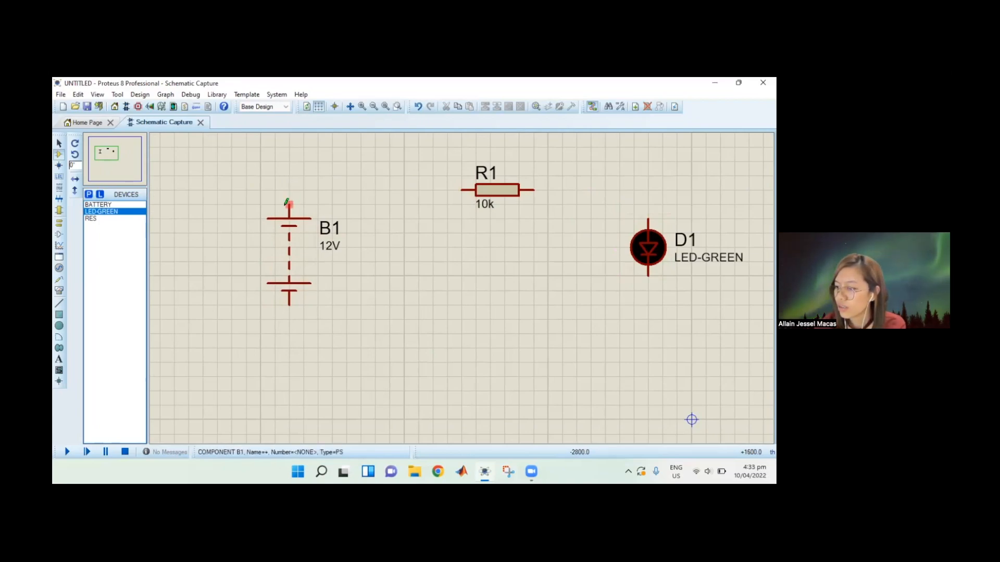
left_click(291, 200)
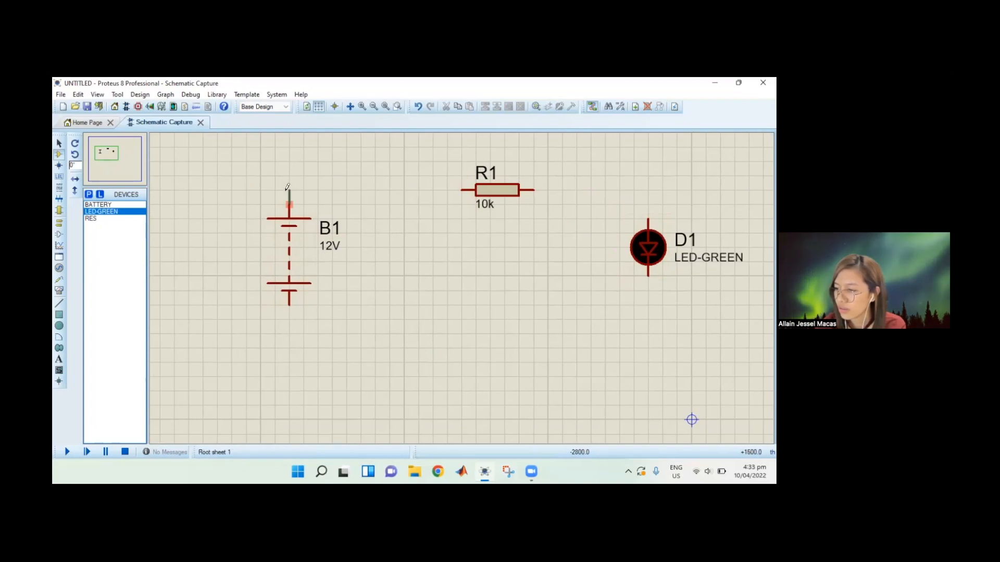
left_click(461, 189)
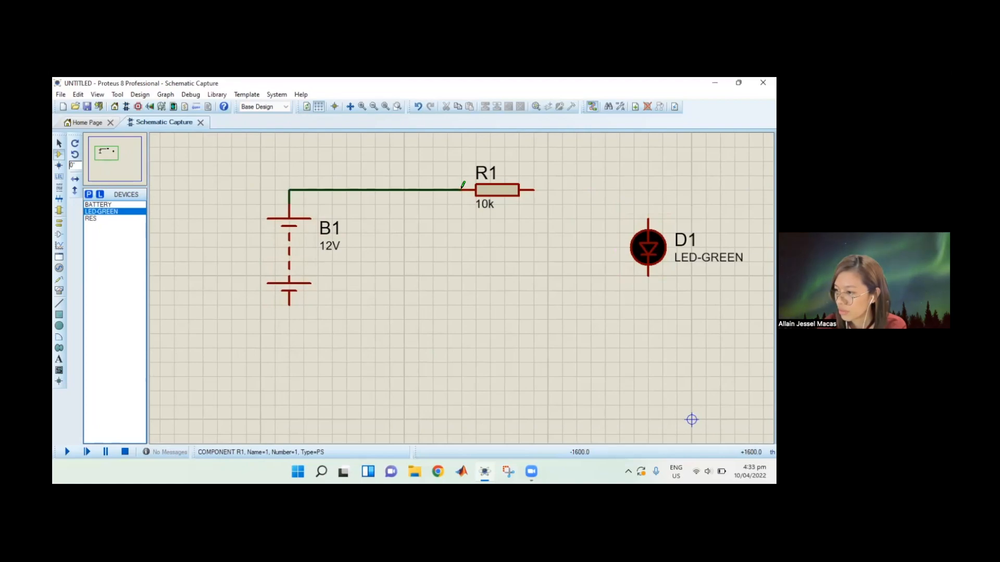
left_click(536, 187)
left_click(648, 219)
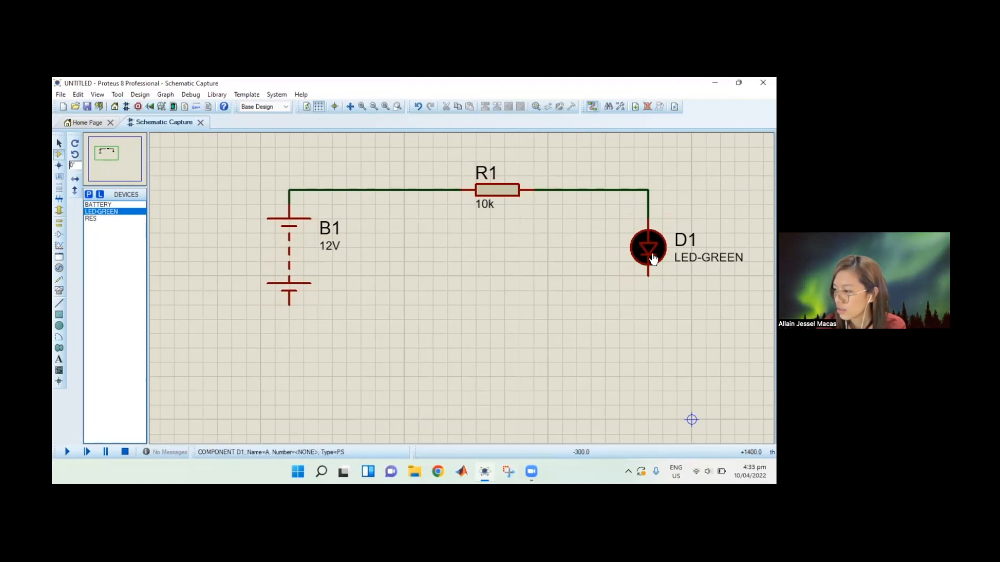
left_click(648, 275)
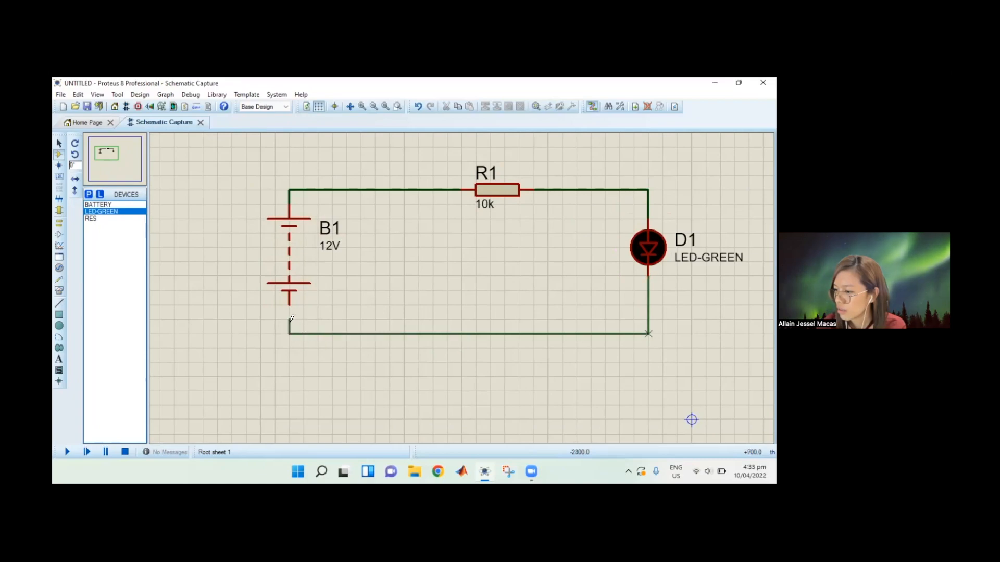
left_click(289, 302)
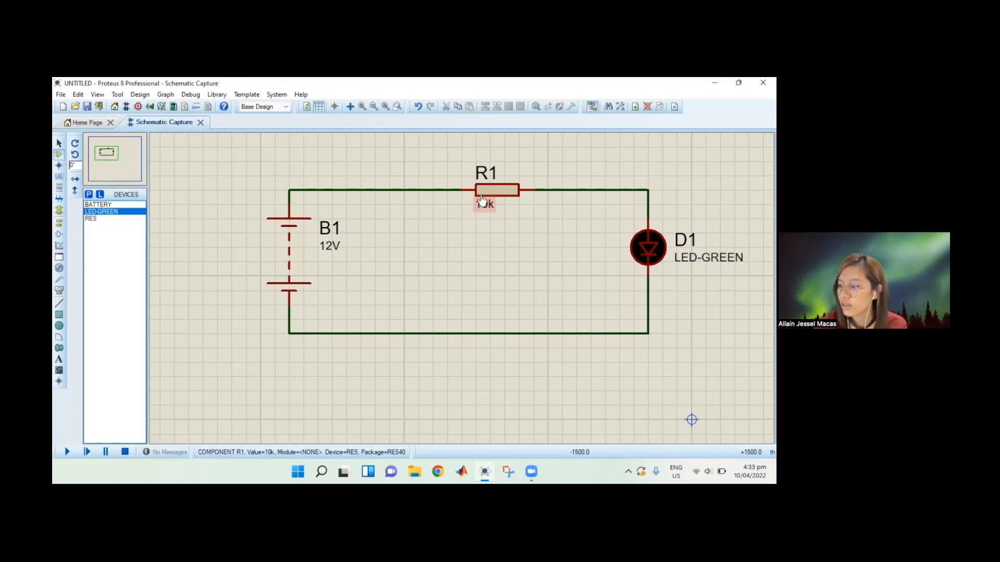
- Set the voltage of battery B1 to 9V
left_click(290, 245)
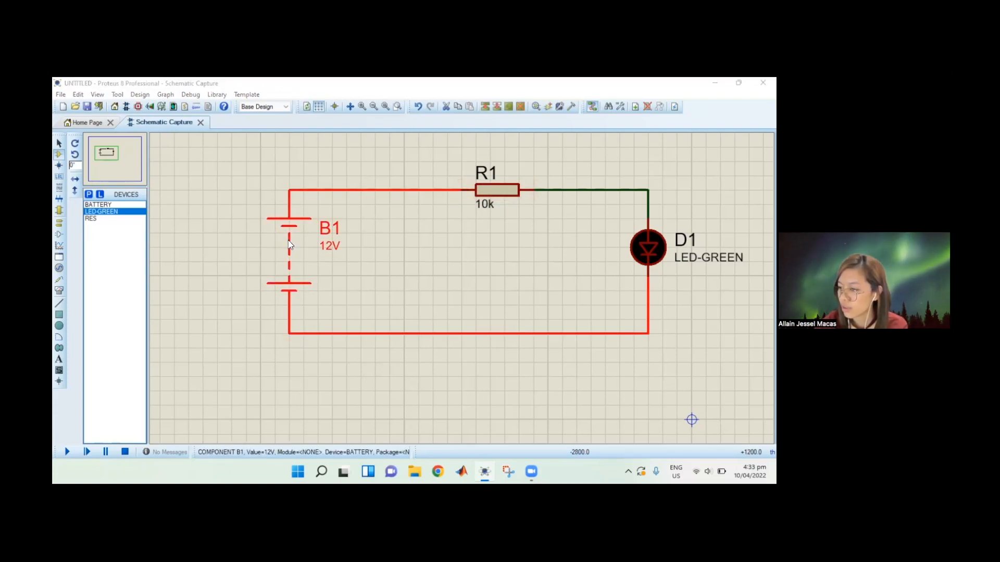
double_click(290, 244)
left_click(357, 201)
key("BackSpace")
type("9")
key("Return")
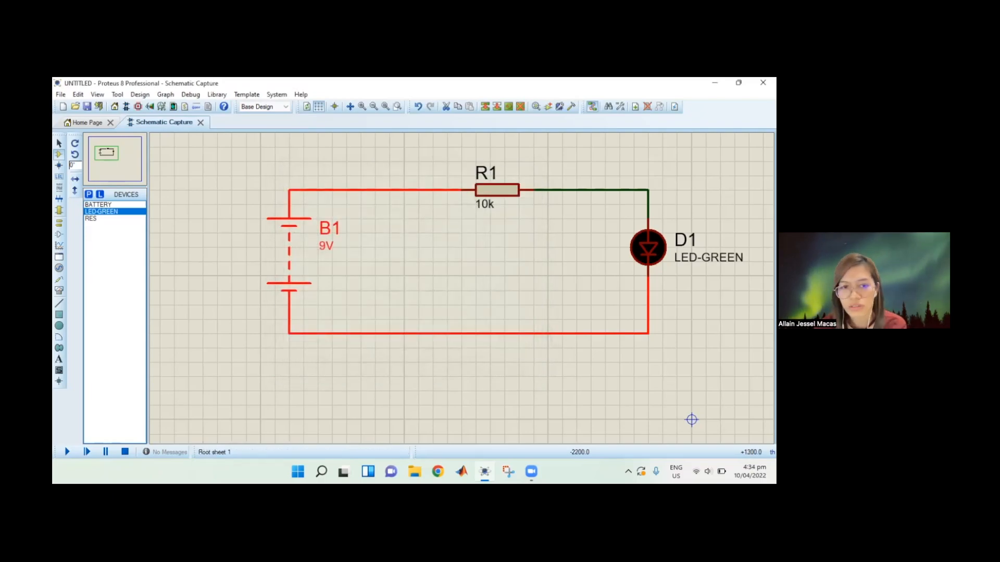
- Set the resistance of resistor R1 to 1k
double_click(507, 179)
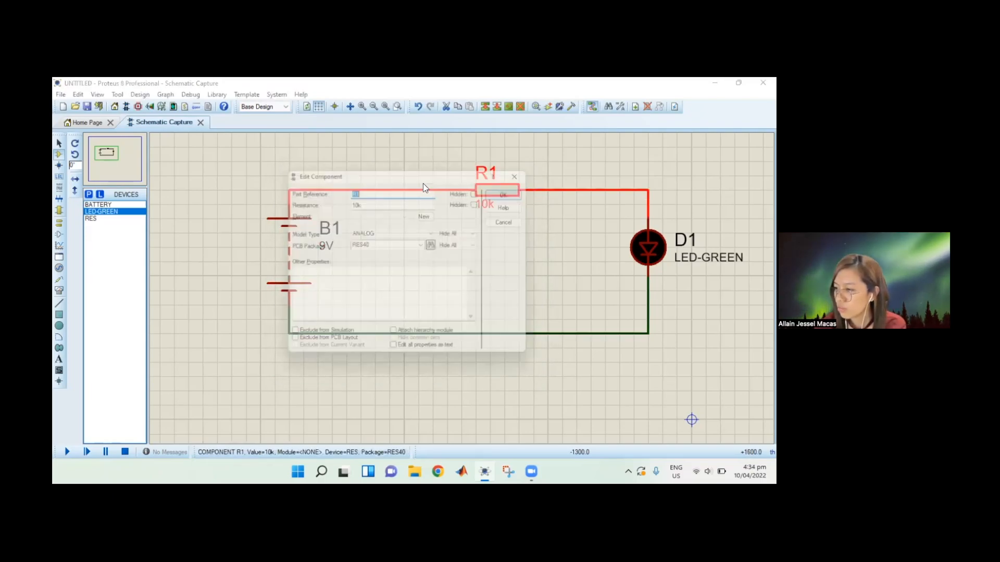
left_click(353, 201)
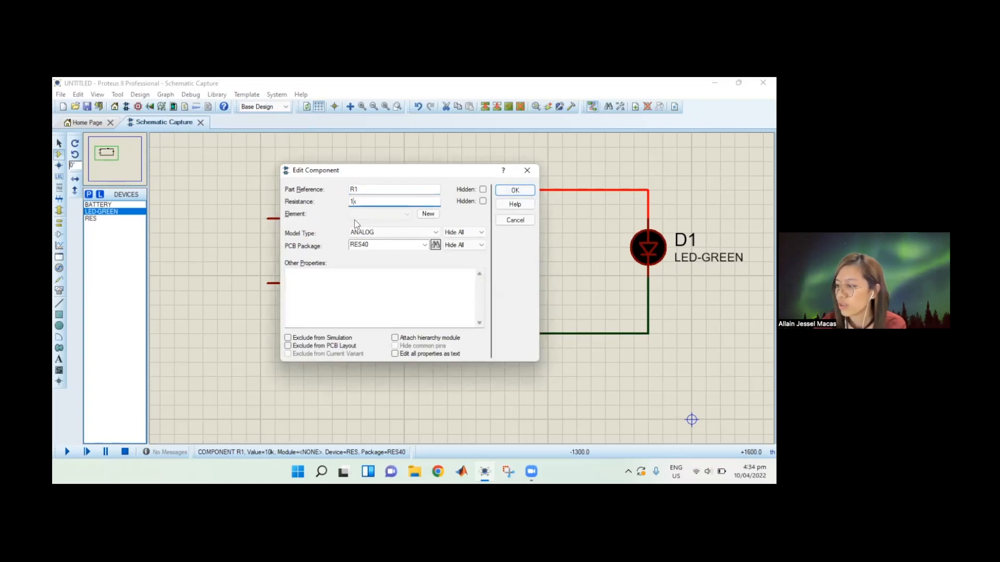
key("Return")
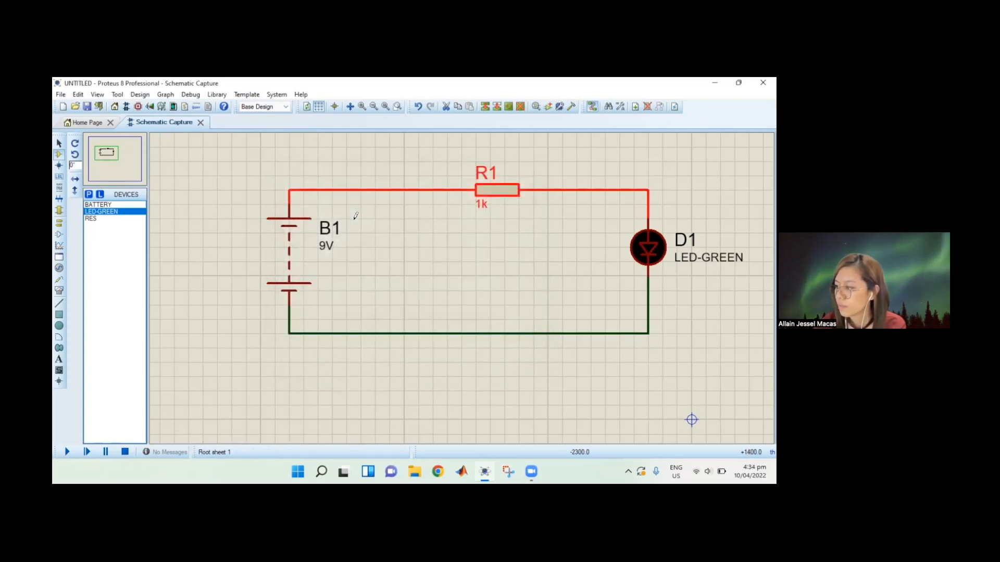
- Examine the forward voltage, full drive current and breakdown voltage properties of green LED D1
double_click(657, 254)
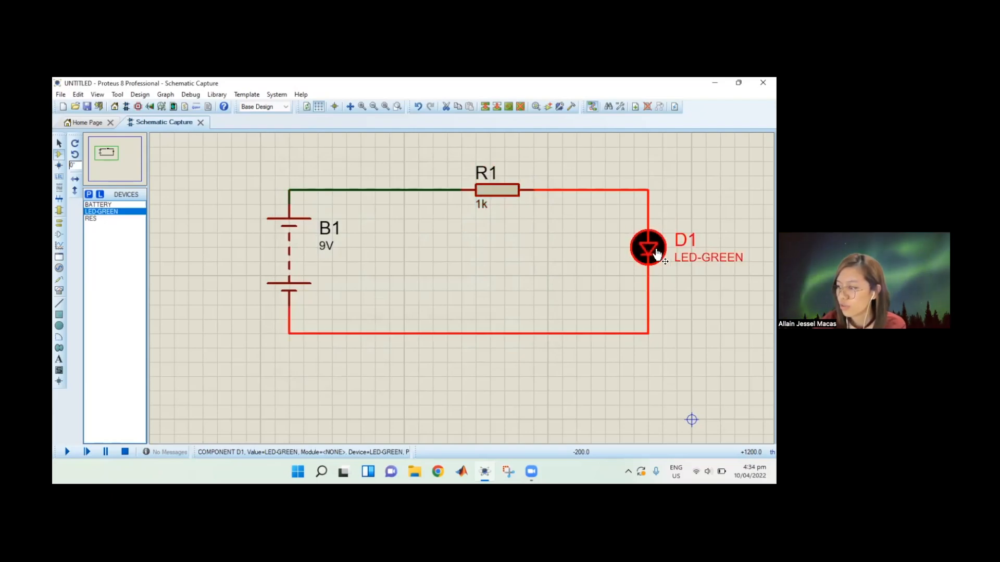
left_click(378, 229)
left_click(377, 242)
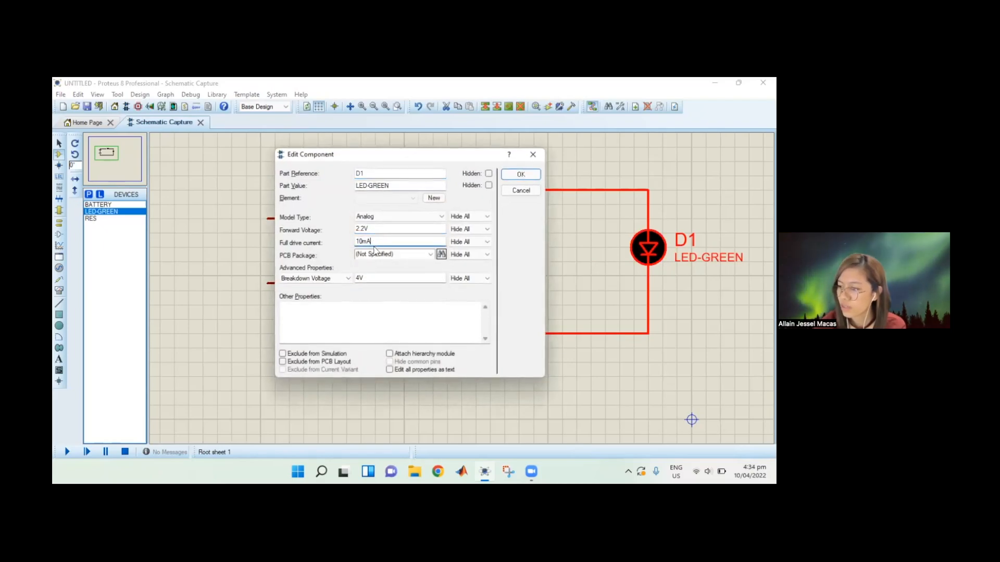
left_click(368, 279)
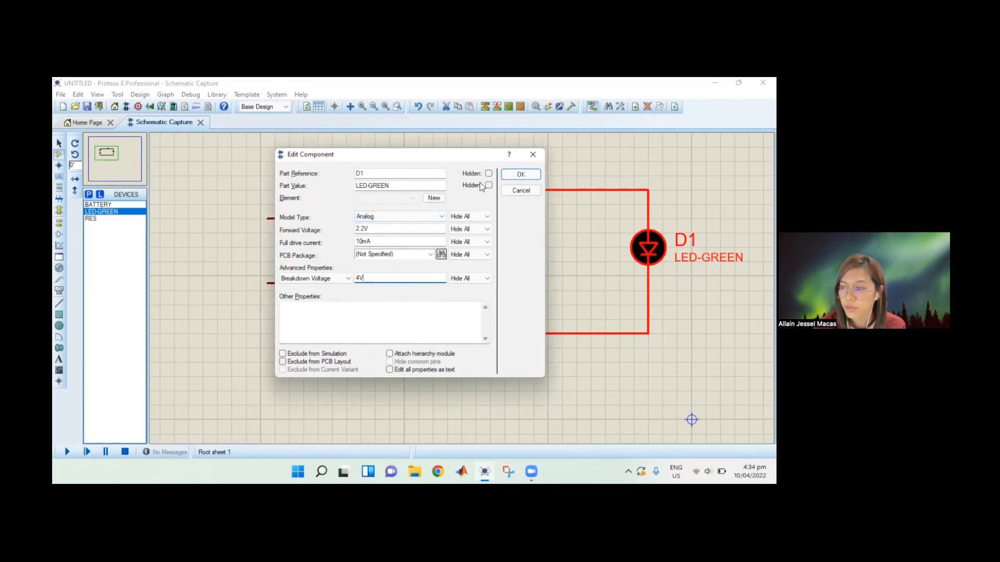
left_click(528, 175)
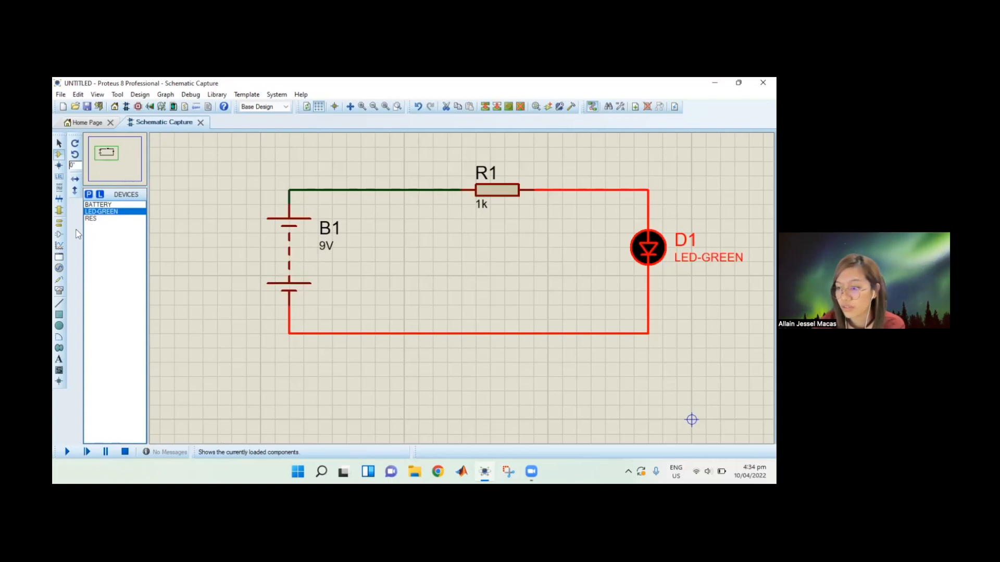
- Place a GROUND terminal below the circuit and wire it to the lower wire between the battery and the LED
left_click(61, 225)
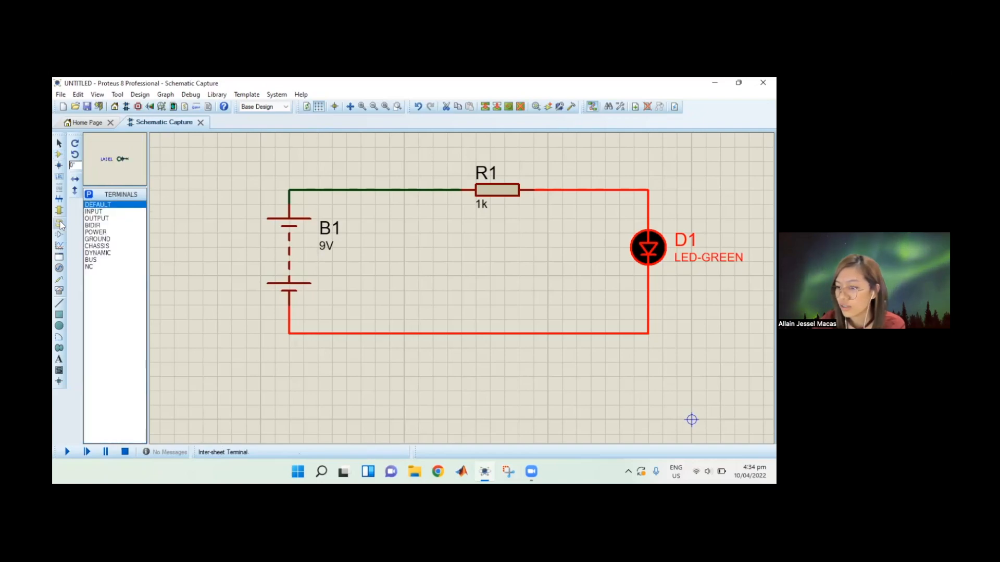
left_click(99, 239)
left_click(475, 364)
left_click(475, 364)
left_click(476, 362)
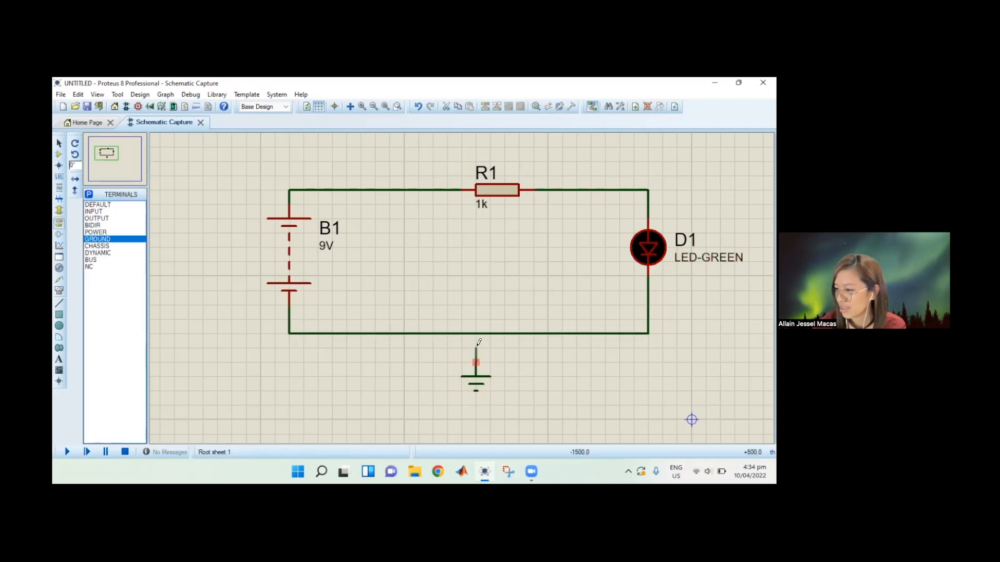
left_click(476, 334)
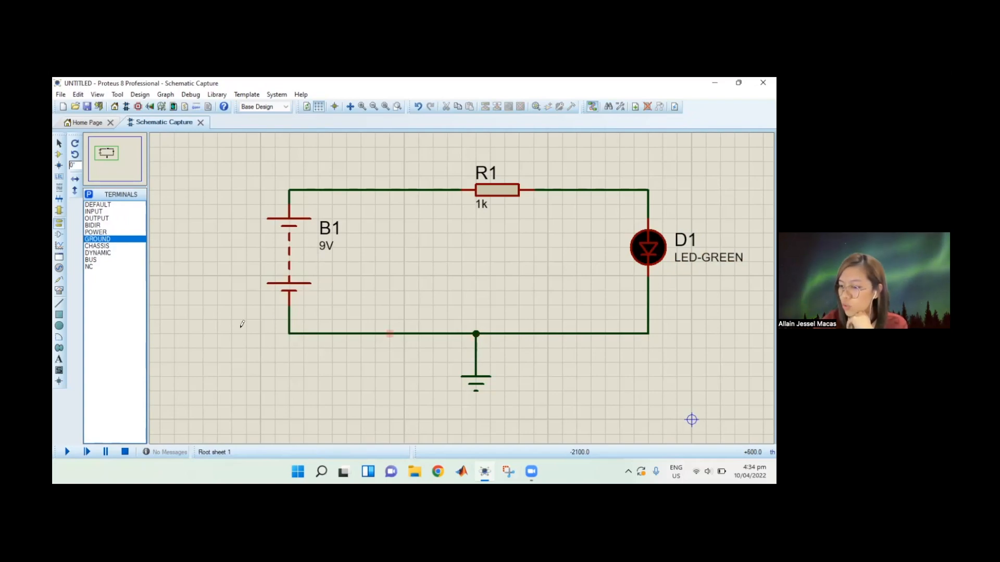
- Run the simulation of the battery-powered LED circuit and stop it
left_click(66, 453)
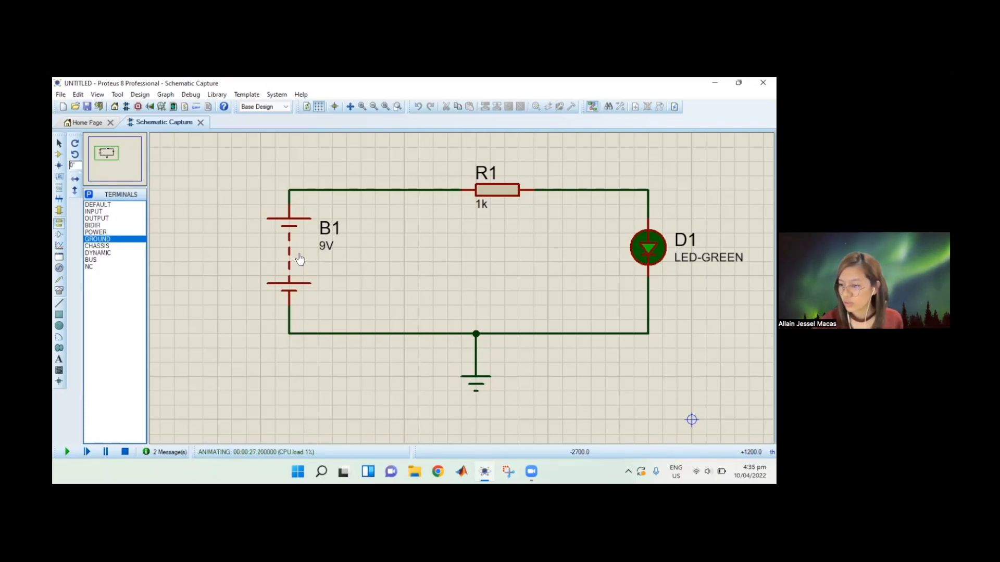
left_click(123, 451)
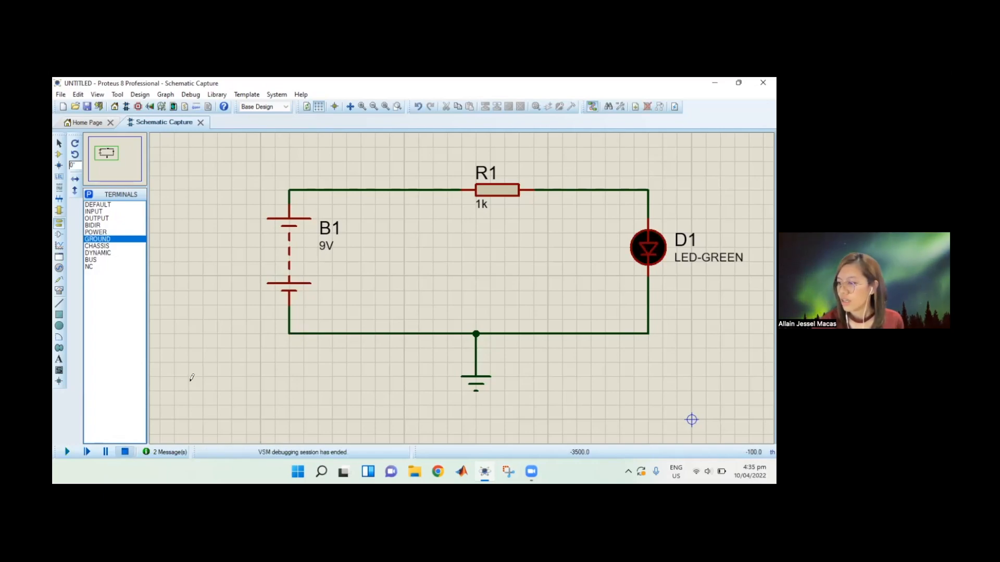
- Delete battery B1 and add the VSINE Sine Wave AC Voltage Source from the ASIMMDLS library to the device list
right_click(300, 232)
left_click(350, 200)
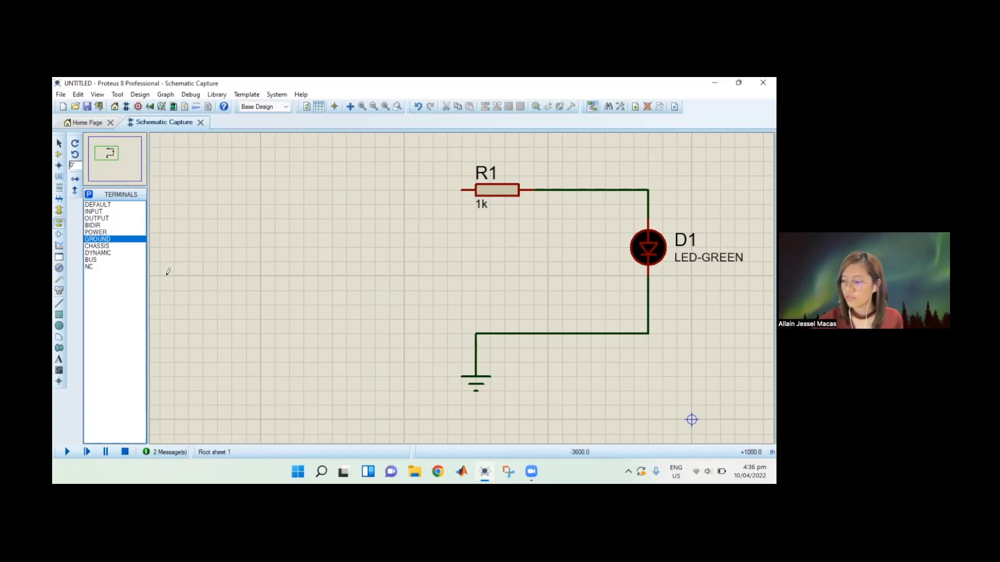
key("p")
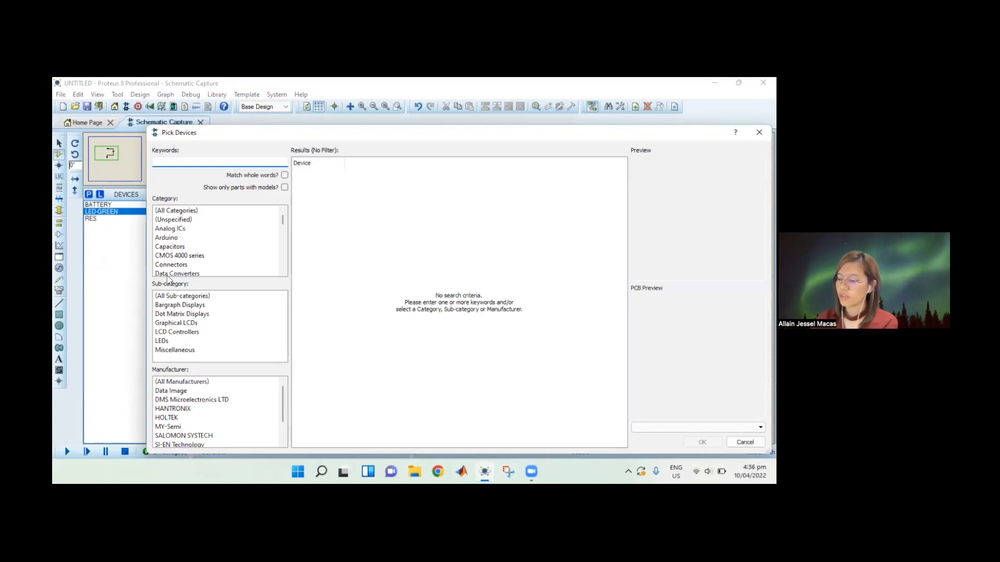
type("vsine")
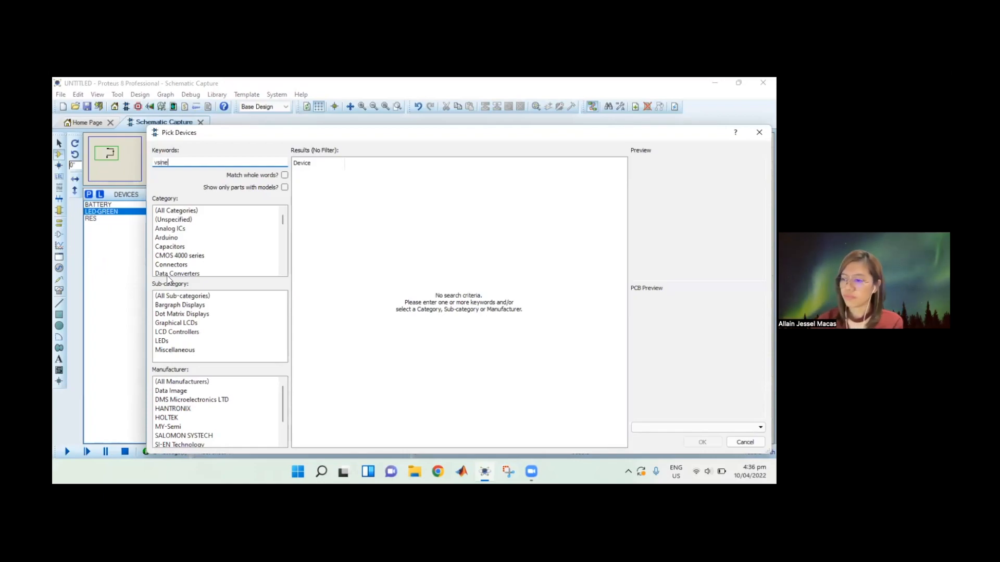
left_click(424, 175)
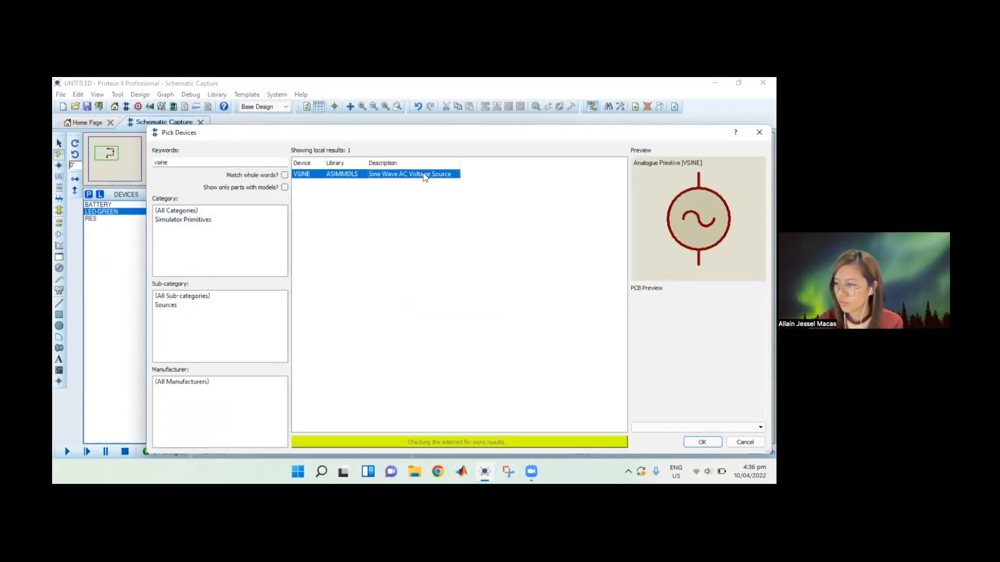
left_click(721, 442)
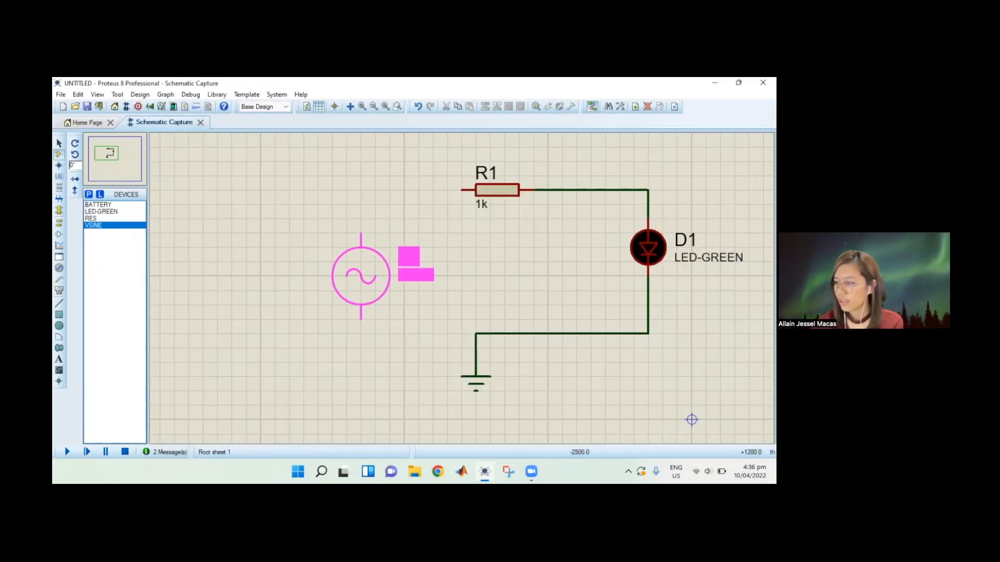
- Place the VSINE source where the battery was and wire it to R1's free end and to the ground wire
left_click(331, 276)
left_click(332, 233)
left_click(460, 189)
left_click(332, 319)
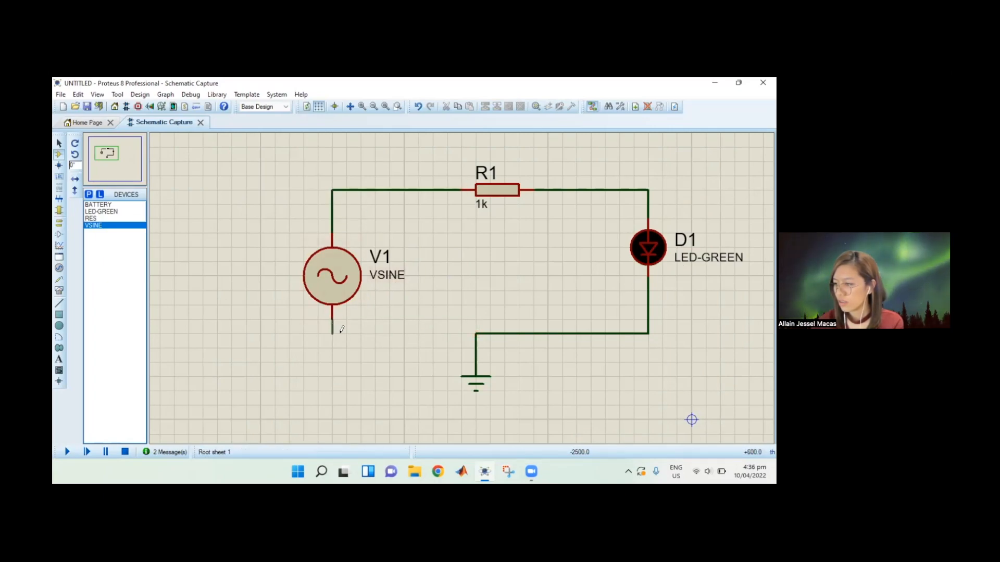
left_click(476, 333)
- Set sine source V1's amplitude to 12V and frequency to 20, and run the simulation
double_click(323, 293)
left_click(378, 235)
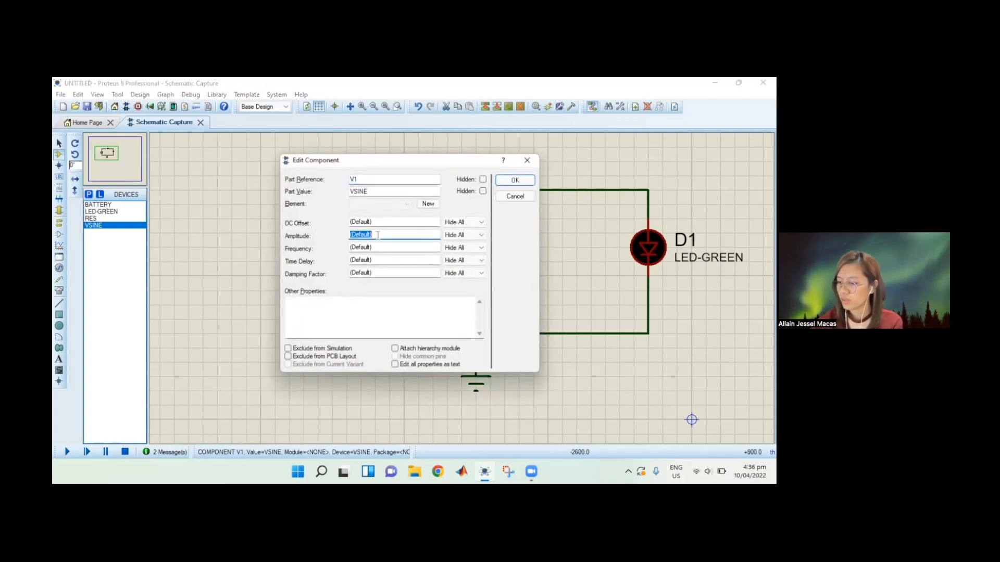
type("12V")
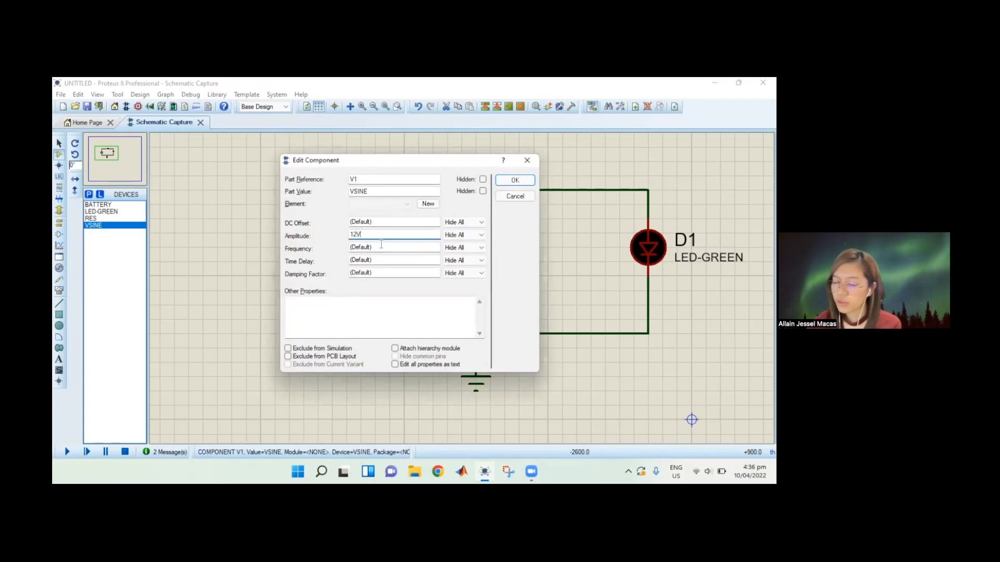
left_click(381, 246)
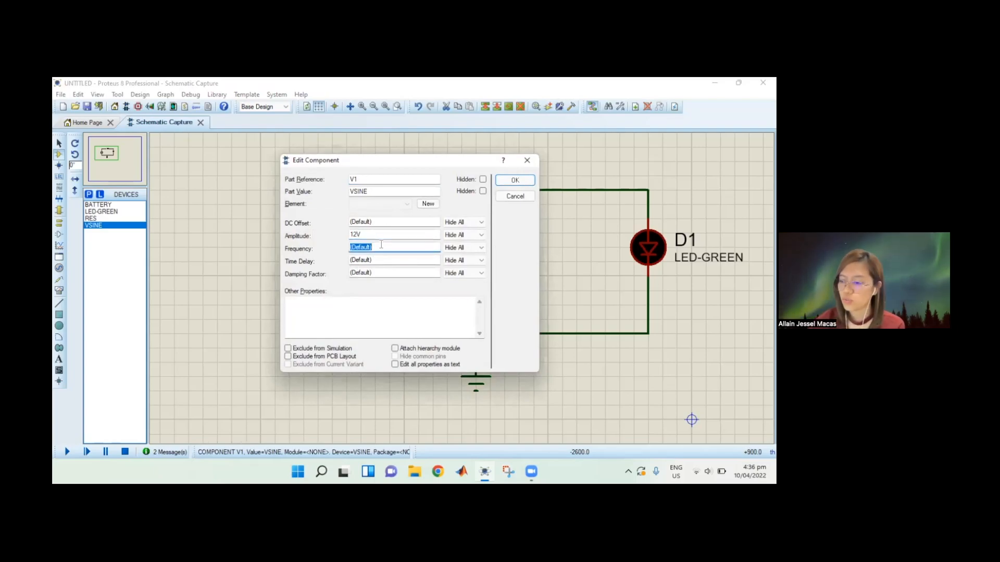
type("20")
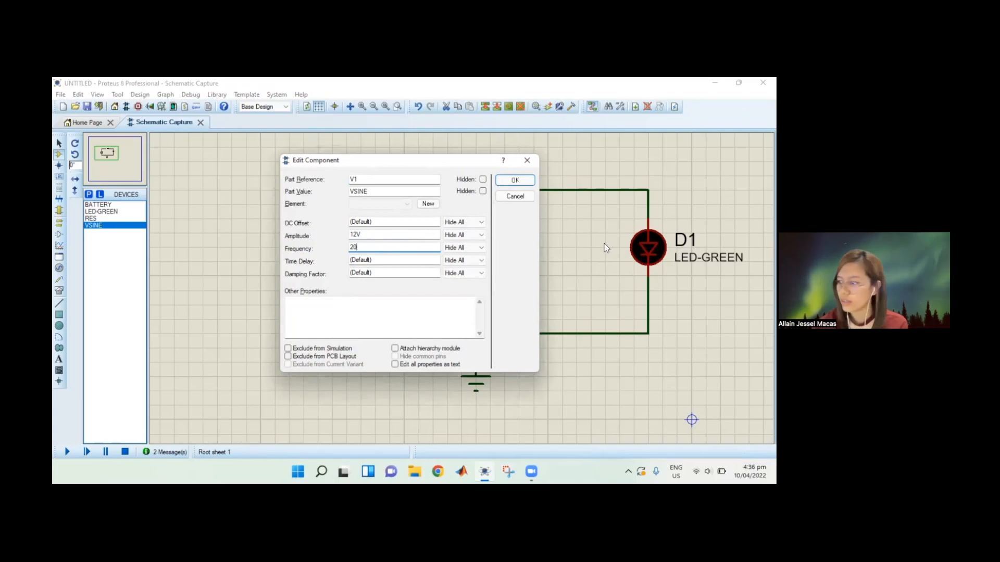
key("Return")
left_click(66, 452)
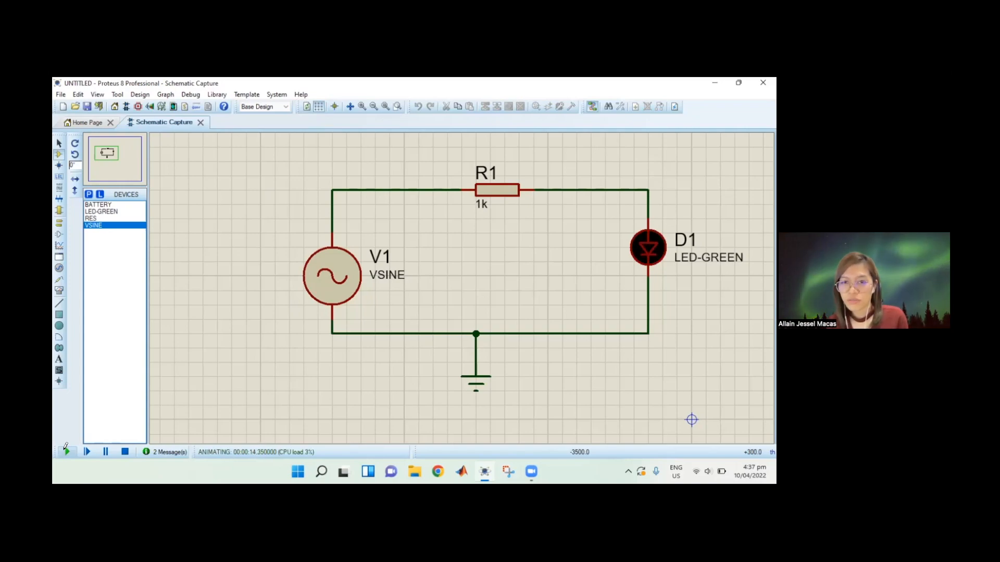
- Set sine source V1's frequency to 0.5 and run the simulation again
double_click(348, 259)
left_click(358, 248)
key("BackSpace")
type("0.5")
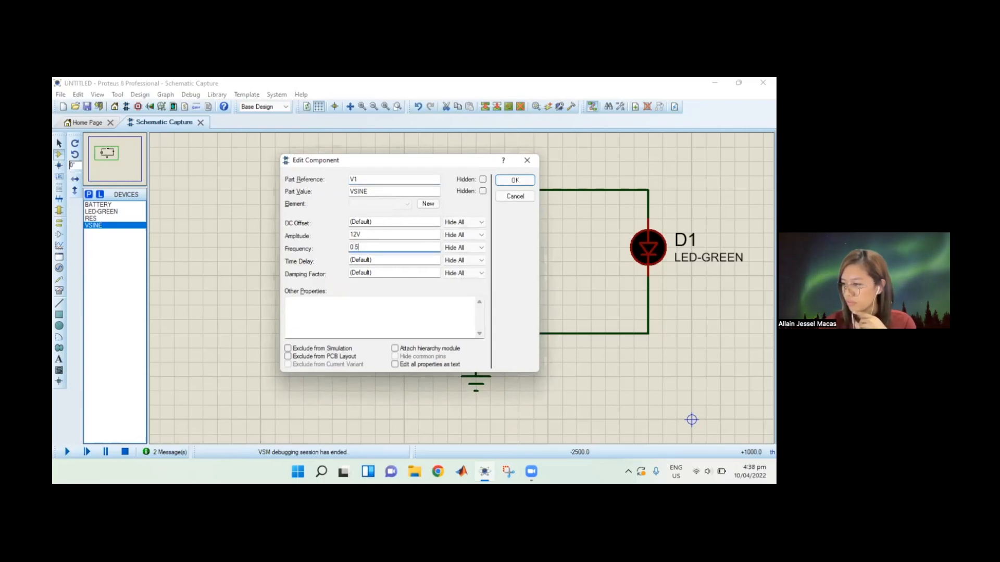
key("Return")
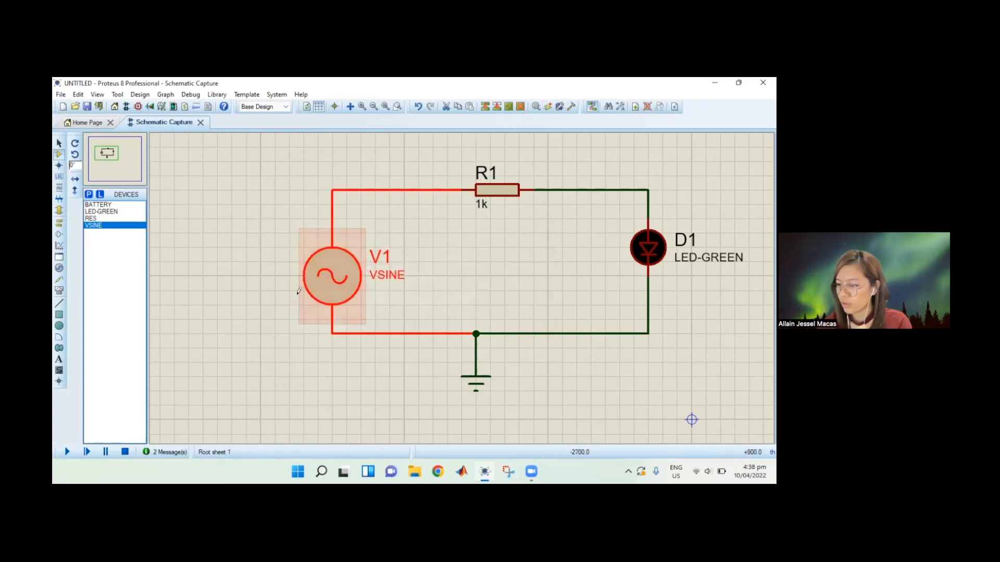
left_click(68, 452)
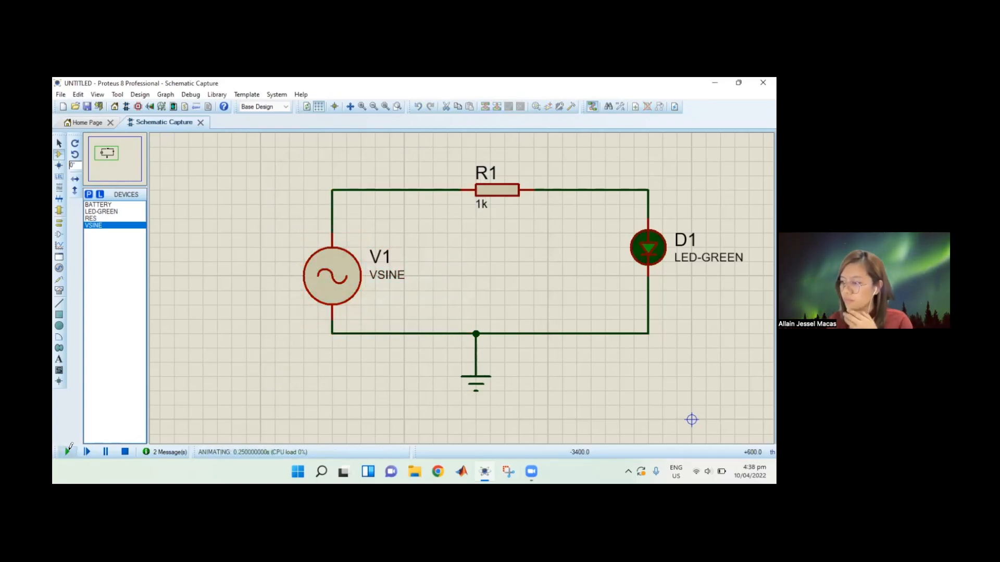